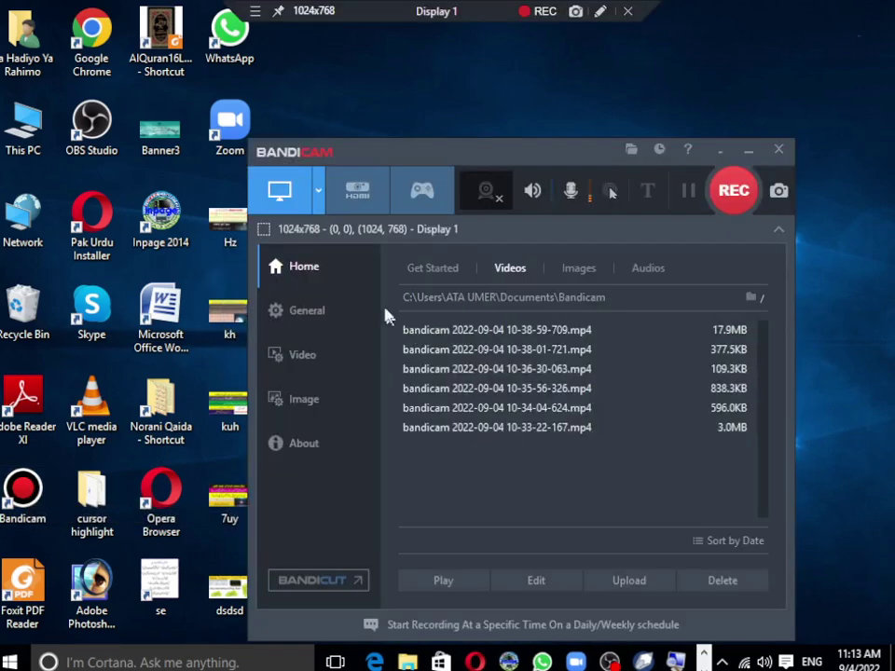
Review the General, Video and Image settings and the available screen recording area modes, closing with the recorder window minimized.
left_click(332, 322)
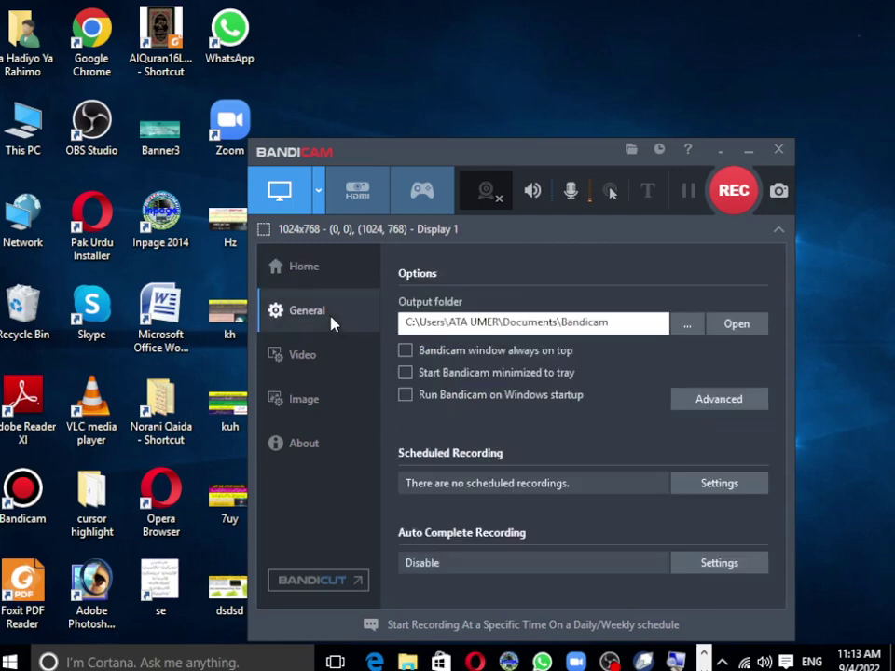
left_click(312, 362)
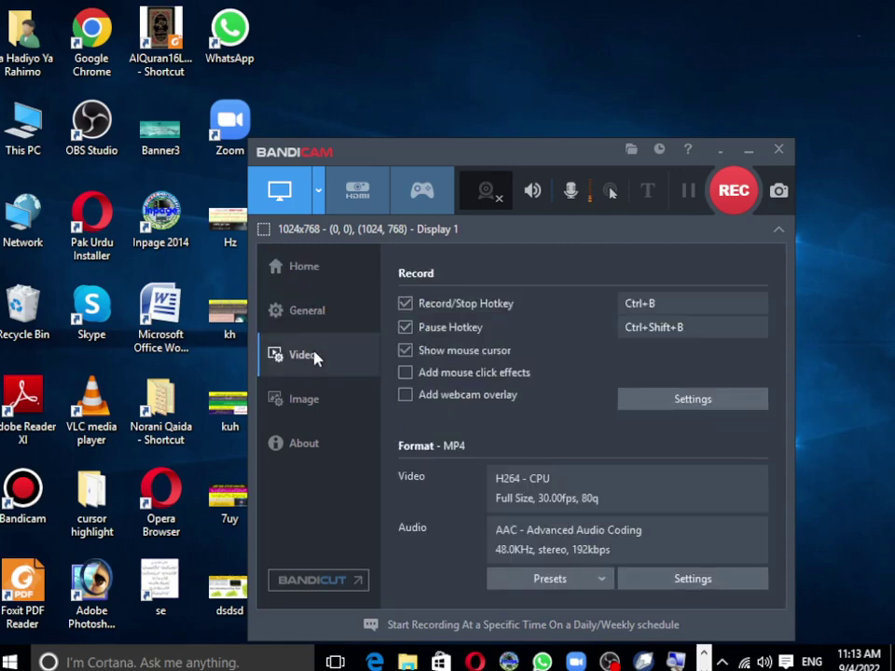
left_click(285, 397)
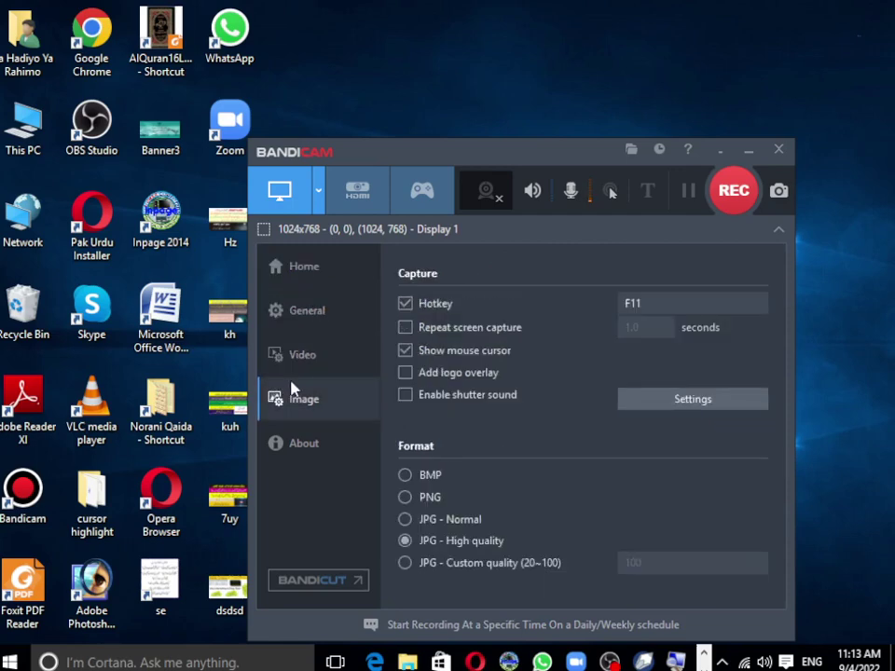
left_click(303, 359)
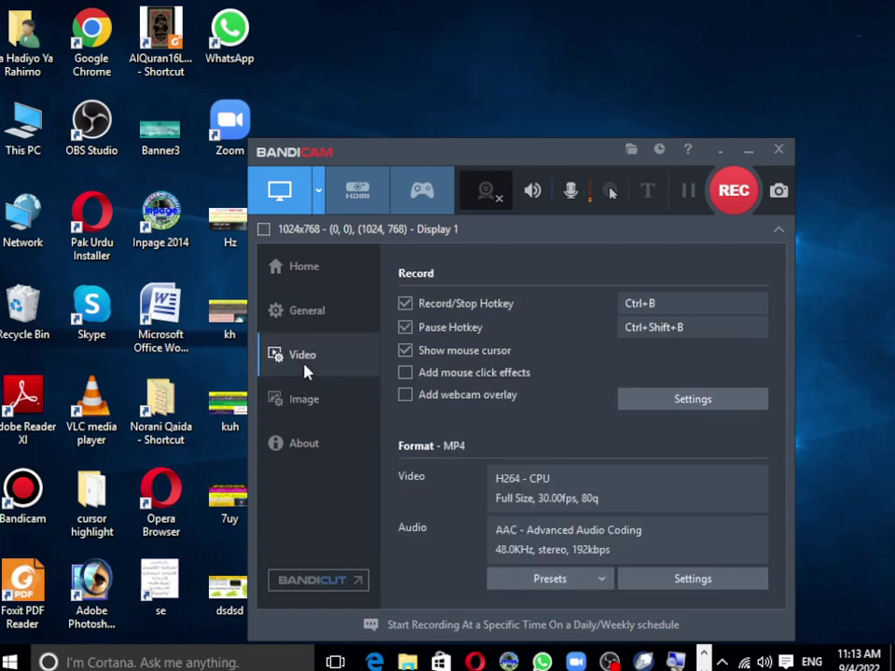
left_click(307, 311)
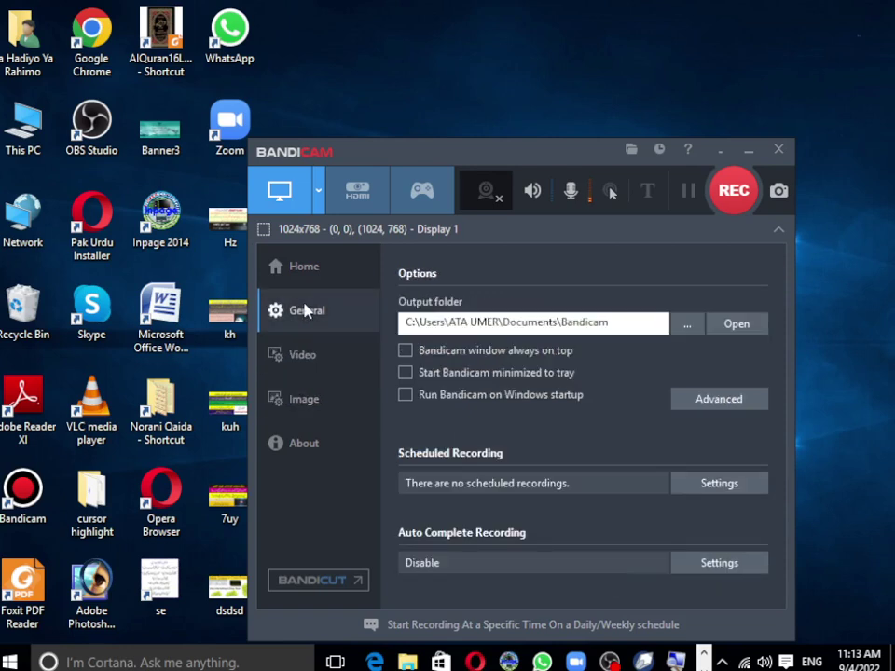
left_click(317, 205)
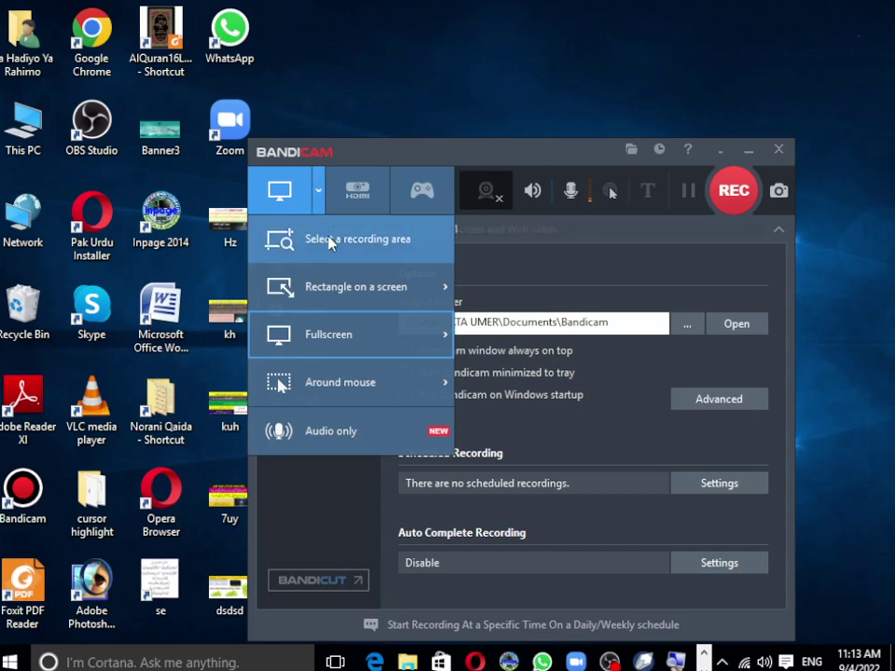
left_click(524, 252)
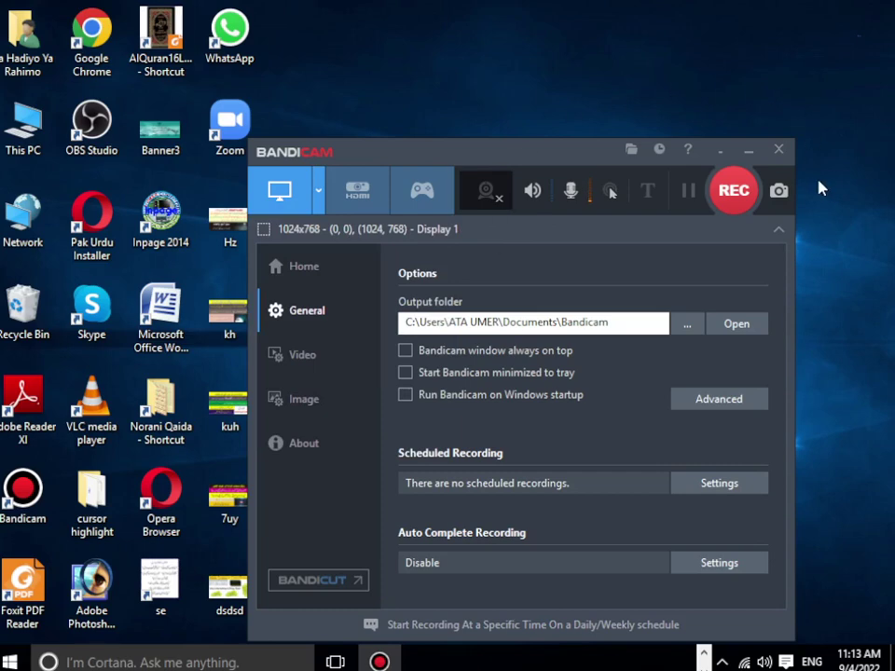
left_click(745, 152)
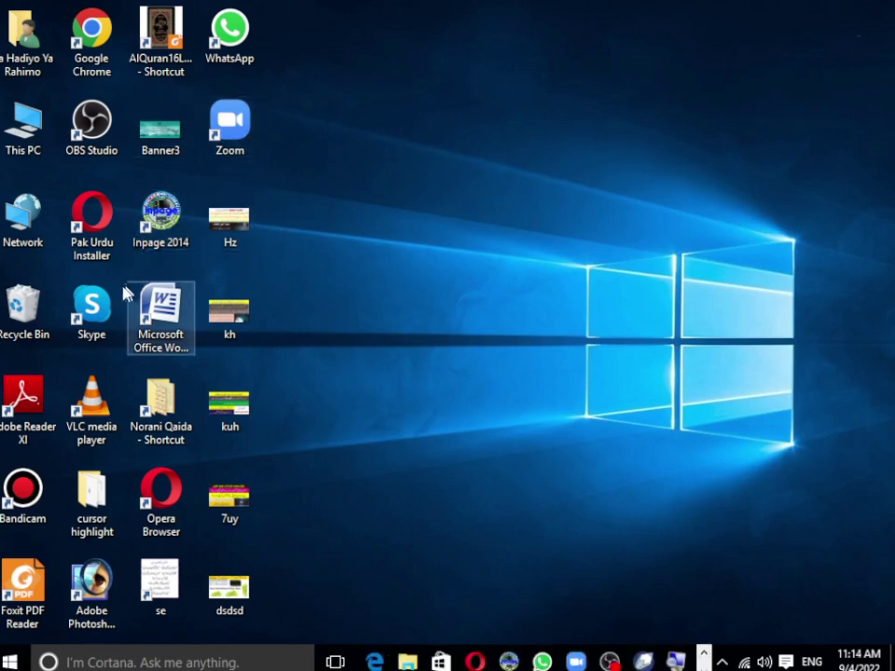
Switch to InPage and look at the two centred lines of Urdu and English text in the document.
left_click(508, 662)
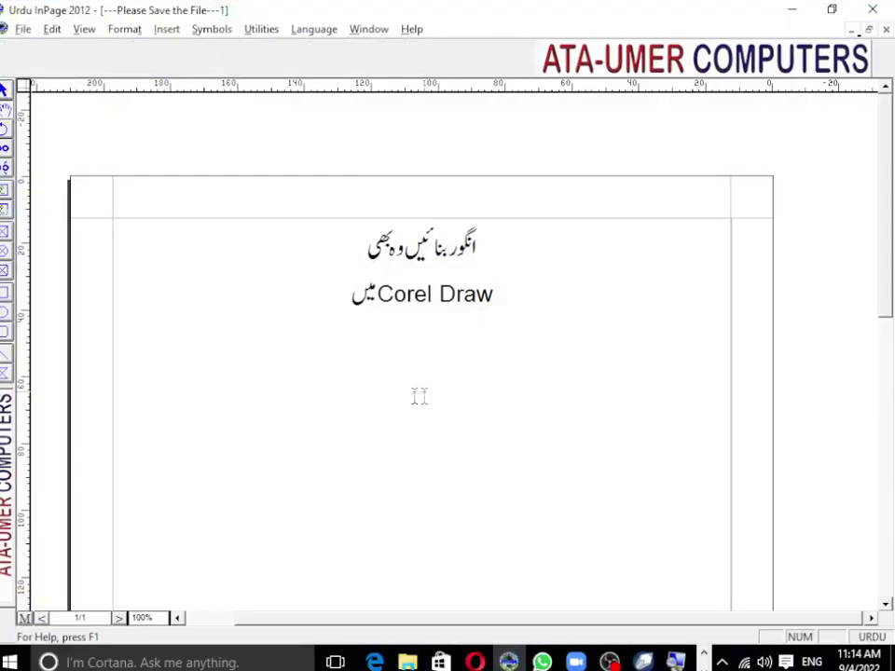
mouse_move(317, 308)
left_mouse_down()
mouse_move(443, 325)
mouse_move(523, 294)
left_mouse_up()
left_click(538, 389)
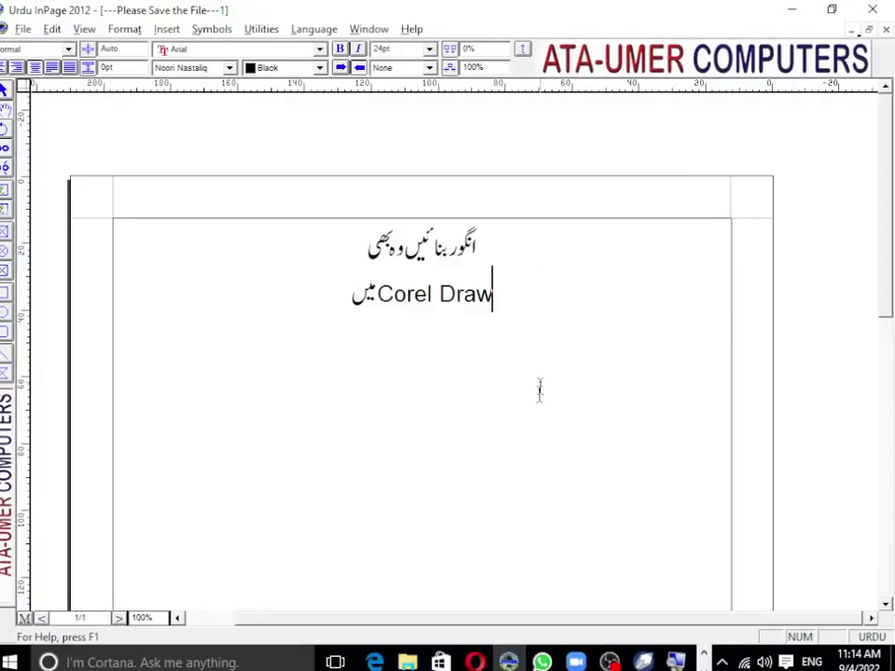
Switch to CorelDRAW to view the grapes thumbnail design on Page 2, and return to the desktop with both programs minimized.
left_click(644, 661)
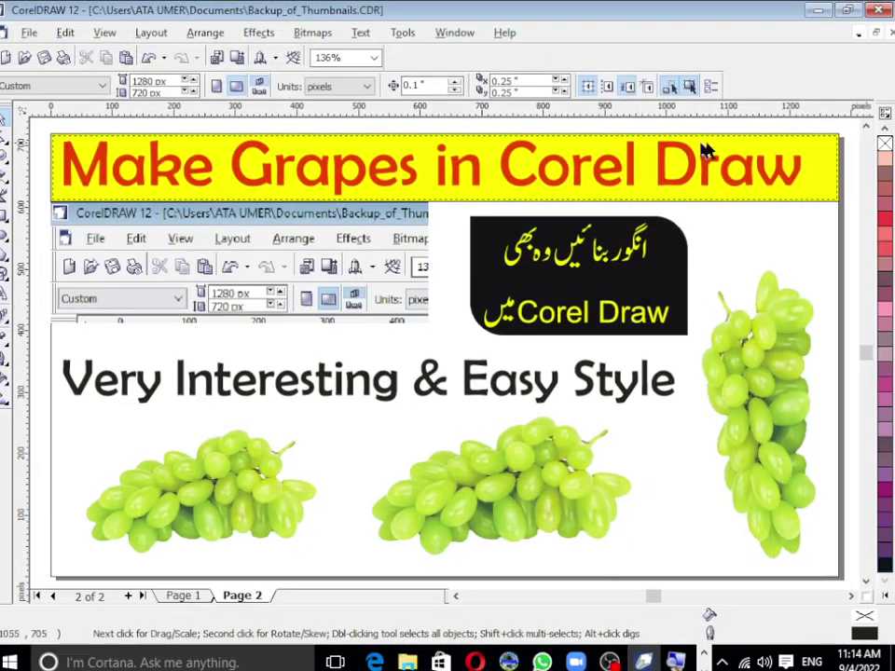
left_click(66, 159)
left_click(55, 395)
left_click(707, 626)
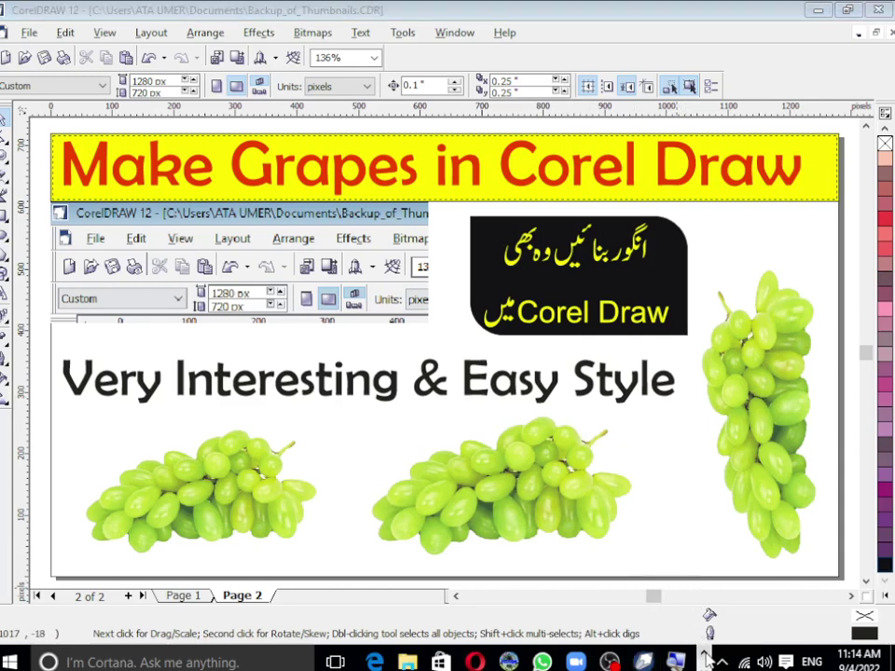
left_click(819, 11)
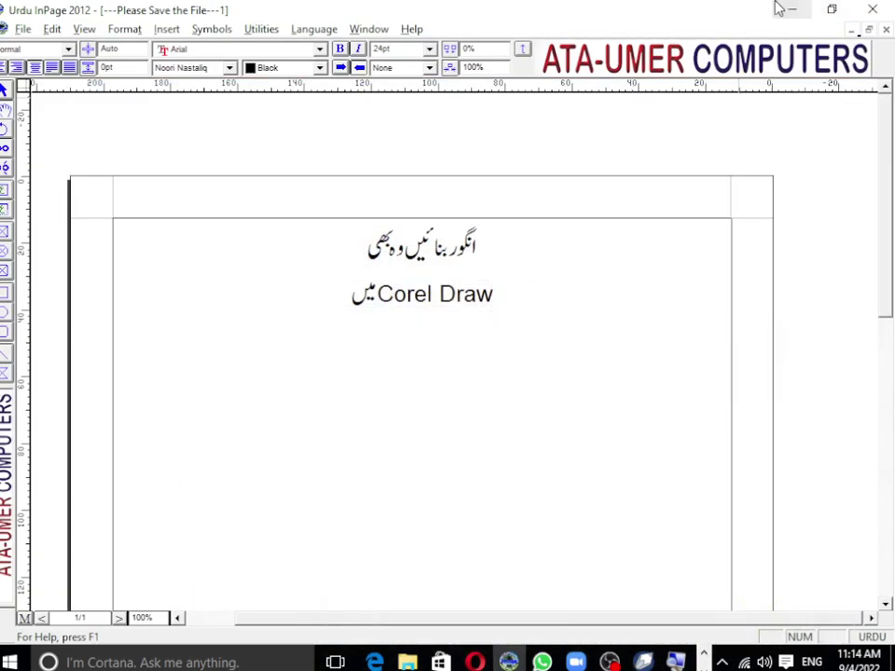
left_click(723, 8)
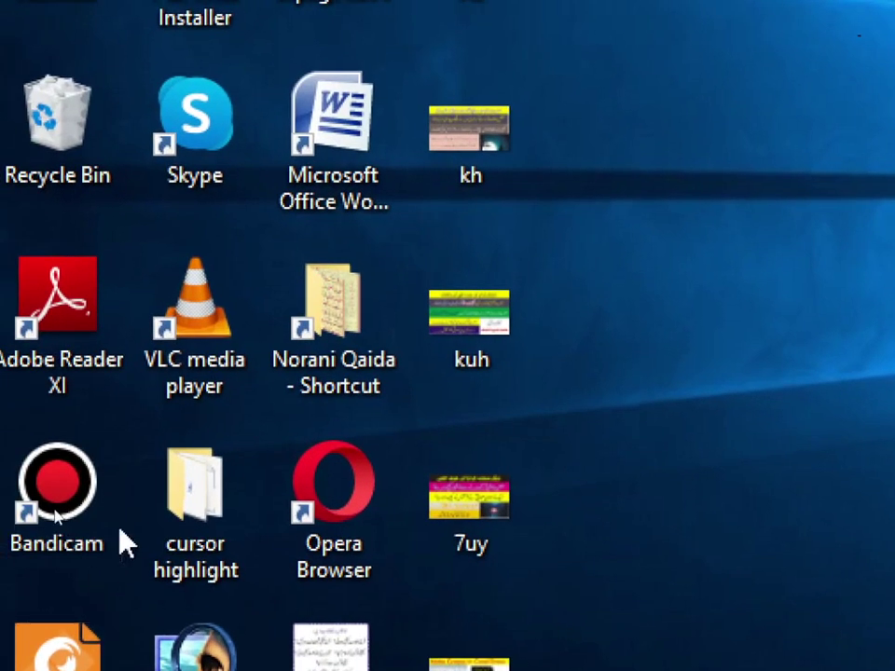
Open Bandicam from the desktop and view the Home page's video list and its Get Started guide for fullscreen recording.
right_click(75, 525)
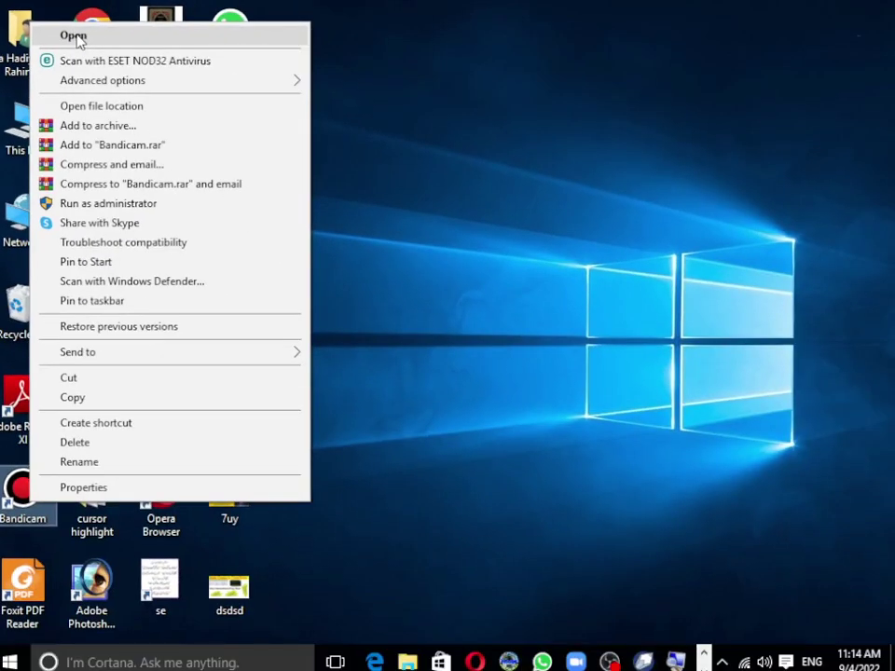
left_click(78, 39)
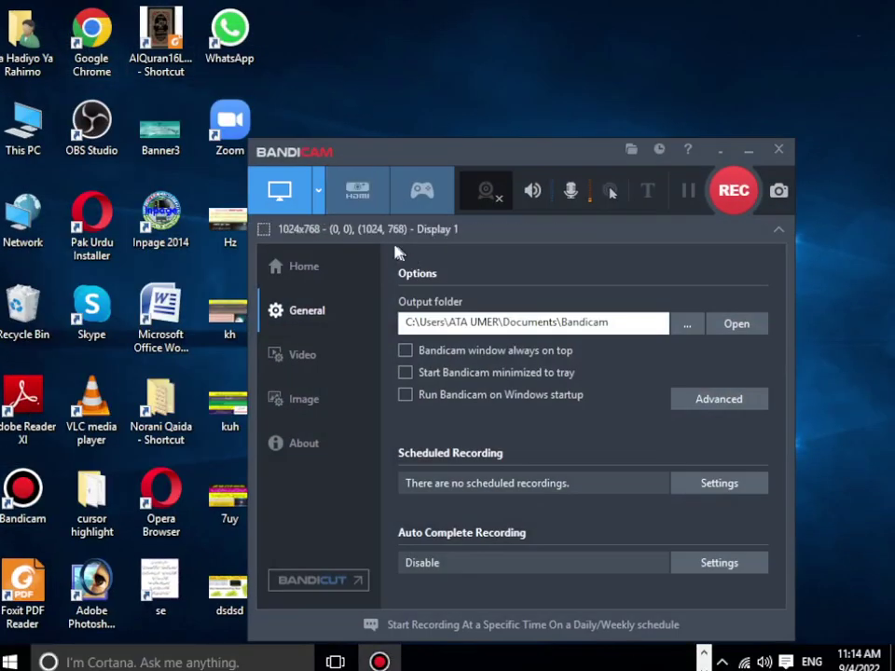
left_click(324, 279)
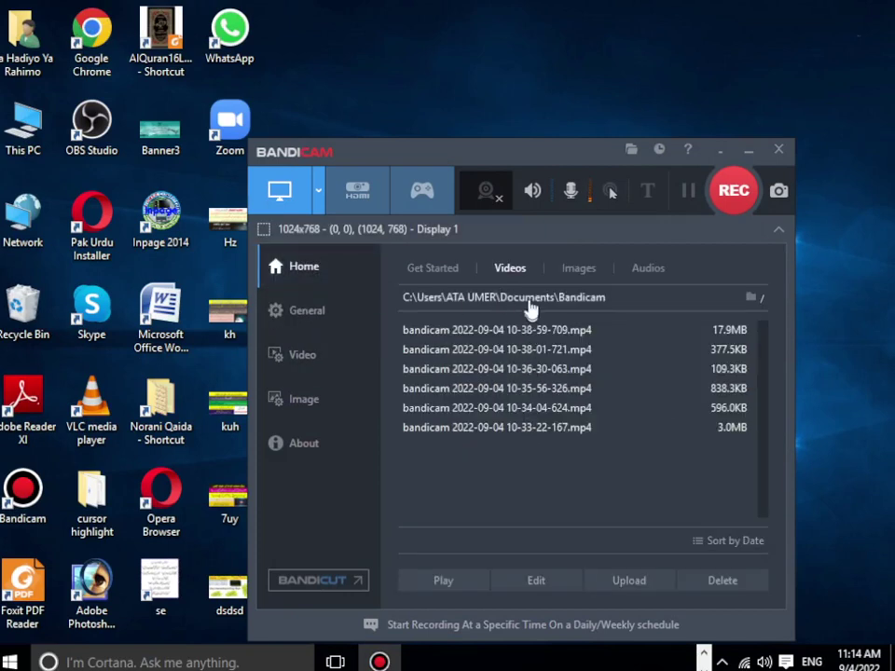
left_click(447, 270)
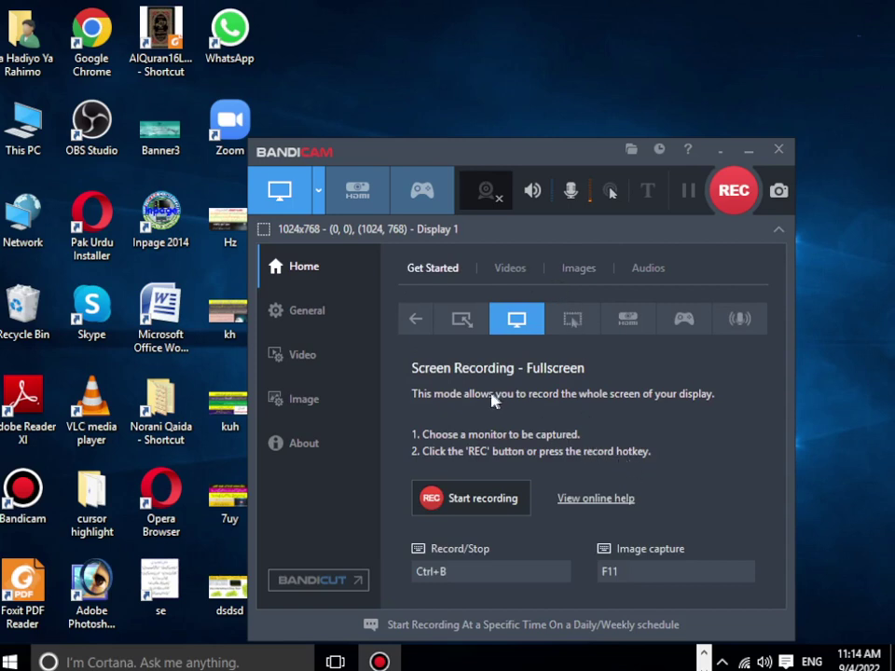
Change the output folder for recorded videos to the Desktop in the General settings.
left_click(307, 311)
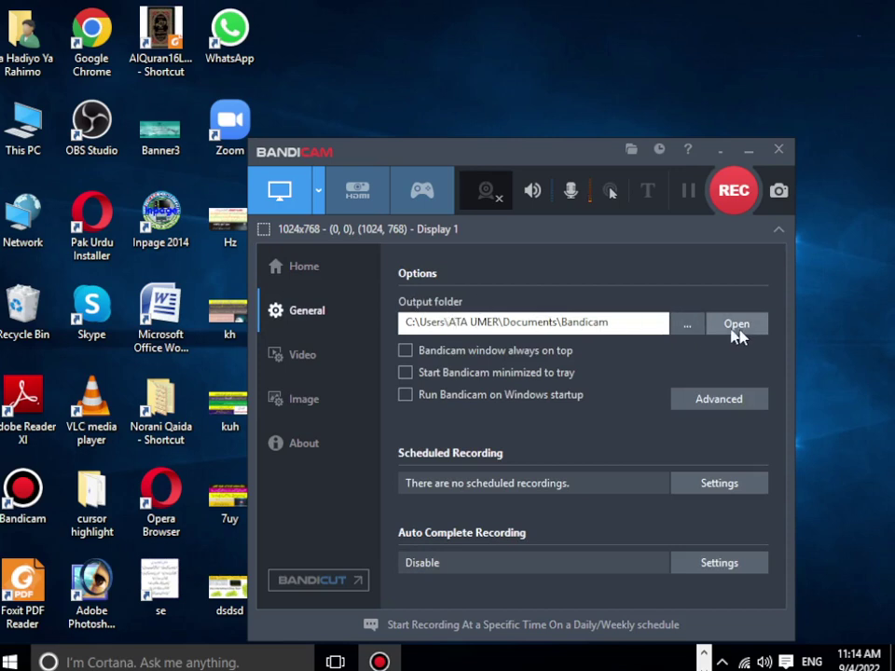
left_click(684, 324)
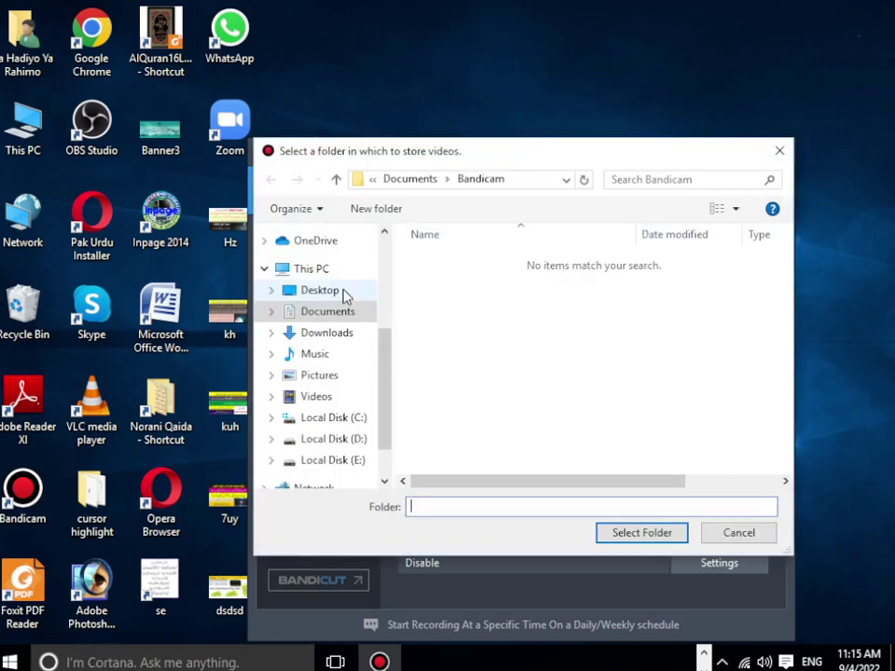
left_click(345, 294)
left_click(652, 536)
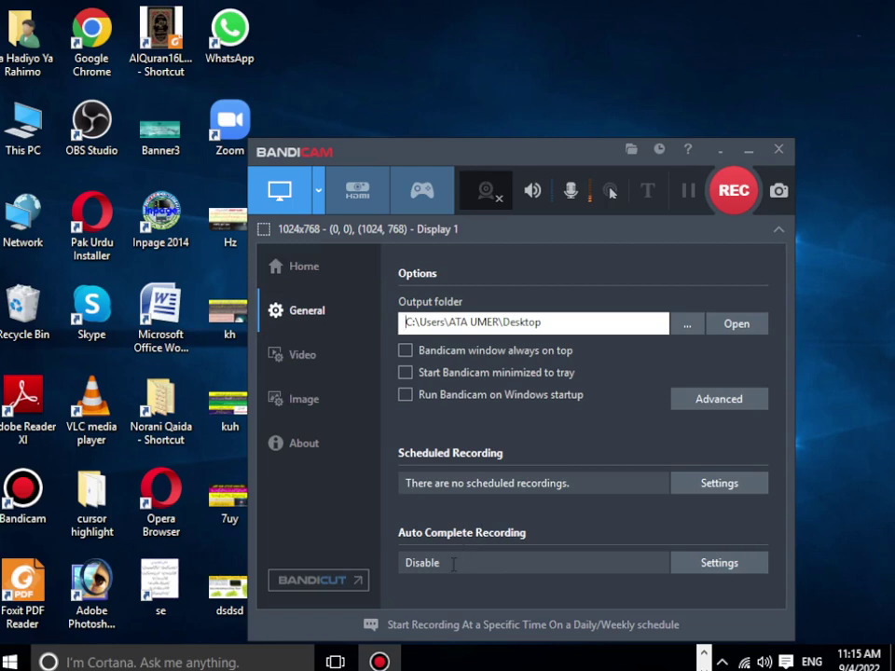
Display the Video recording settings, start a fullscreen recording and pause it.
left_click(332, 370)
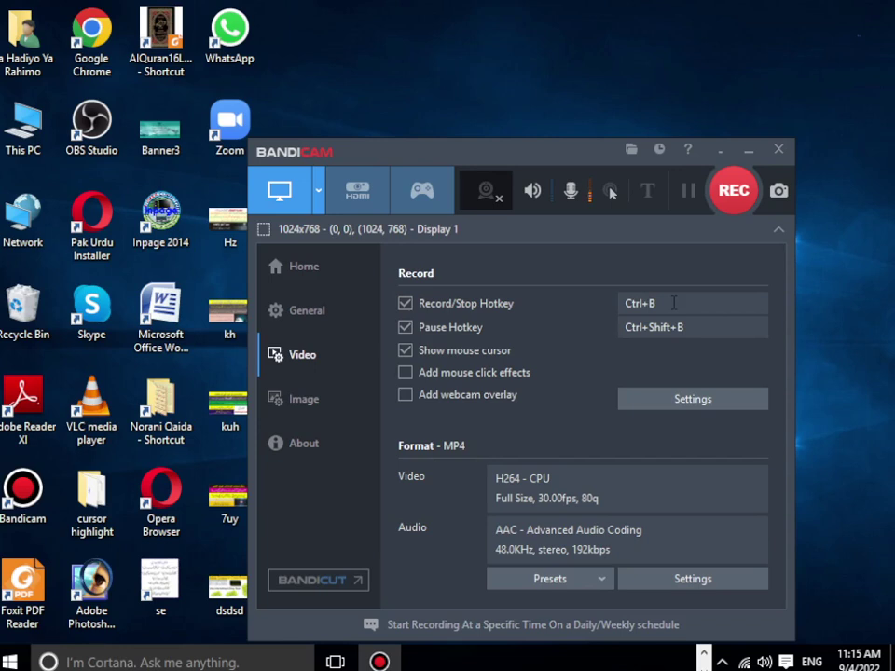
key("ctrl+b")
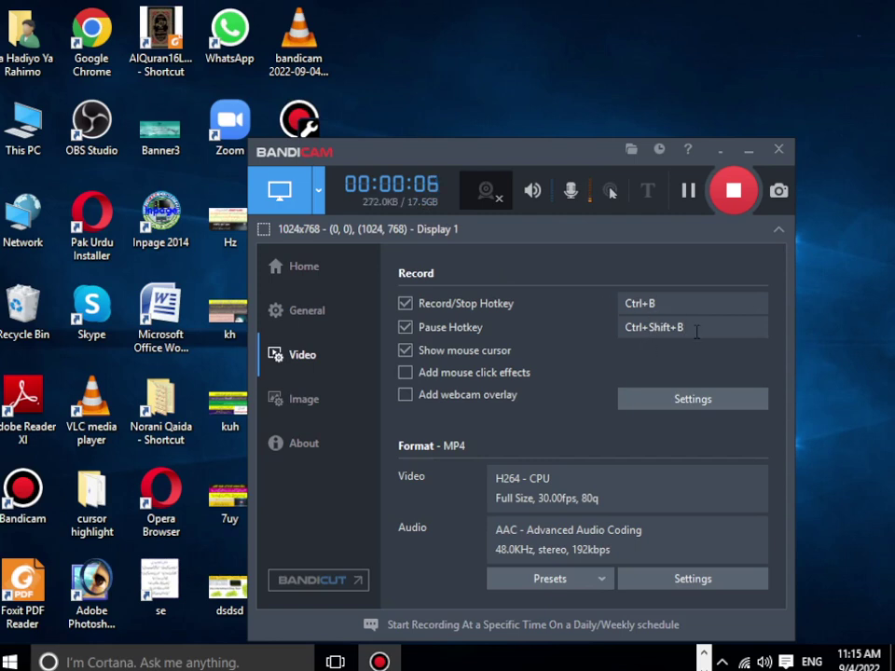
key("ctrl+shift+b")
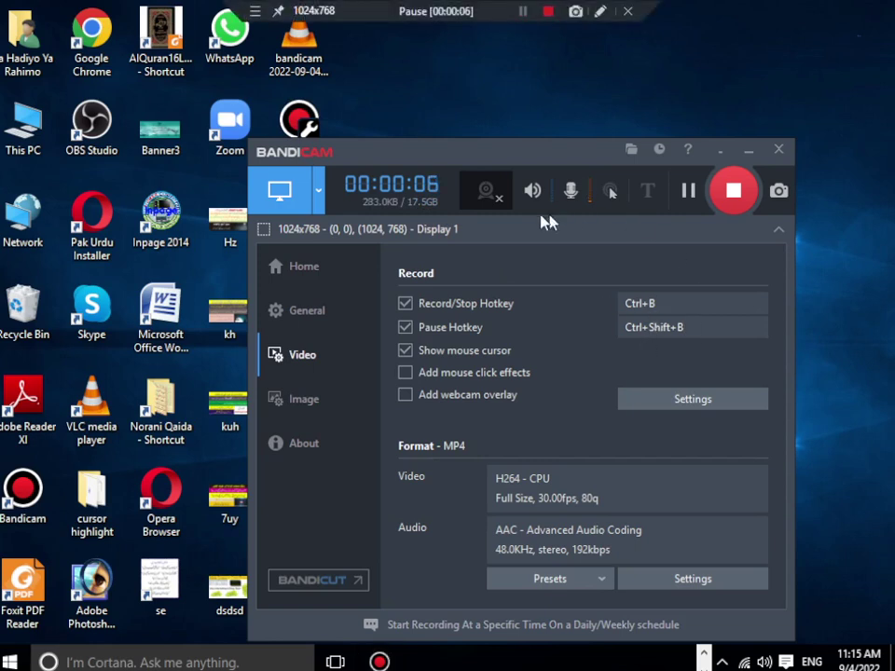
In drawing mode, draw one red arrow towards the recording timer and another towards the pause control, and return to the selection pointer.
left_click(599, 11)
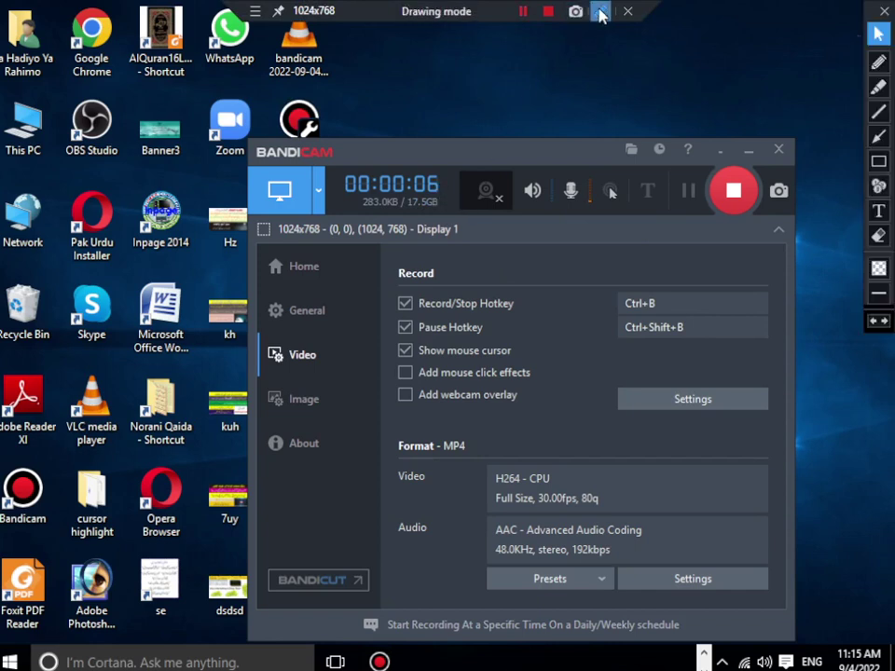
left_click(878, 136)
mouse_move(650, 80)
left_mouse_down()
mouse_move(400, 148)
mouse_move(465, 178)
mouse_move(452, 173)
left_mouse_up()
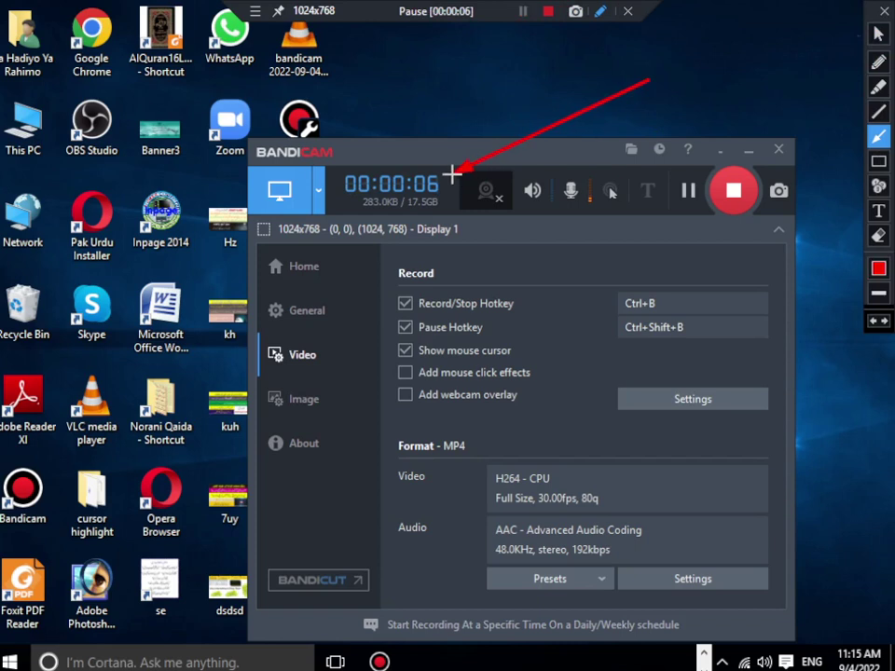
mouse_move(746, 106)
left_mouse_down()
mouse_move(703, 123)
mouse_move(699, 173)
left_mouse_up()
left_click(878, 34)
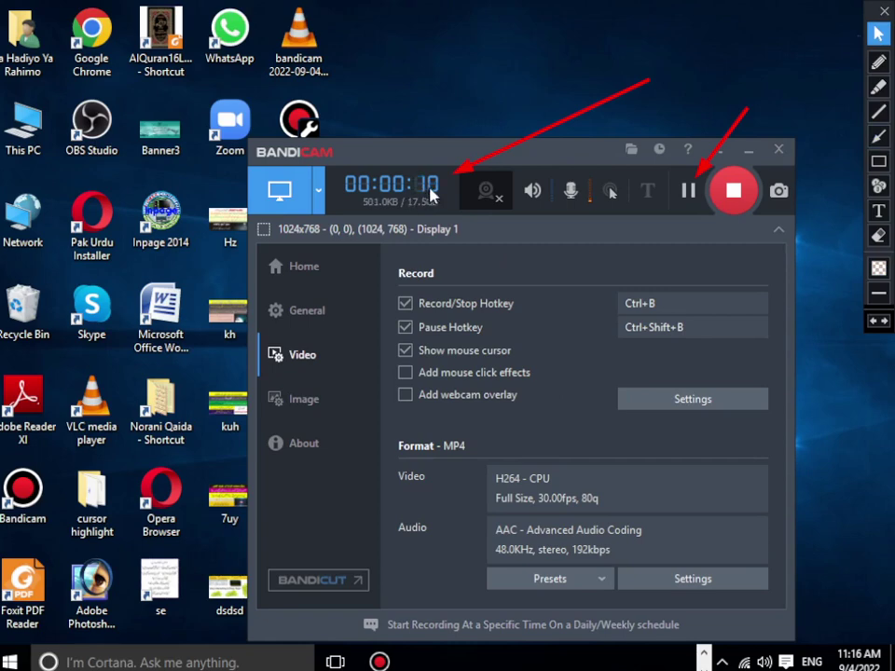
Minimize the recorder window and select the recorded video file on the desktop to see its full name.
left_click(749, 152)
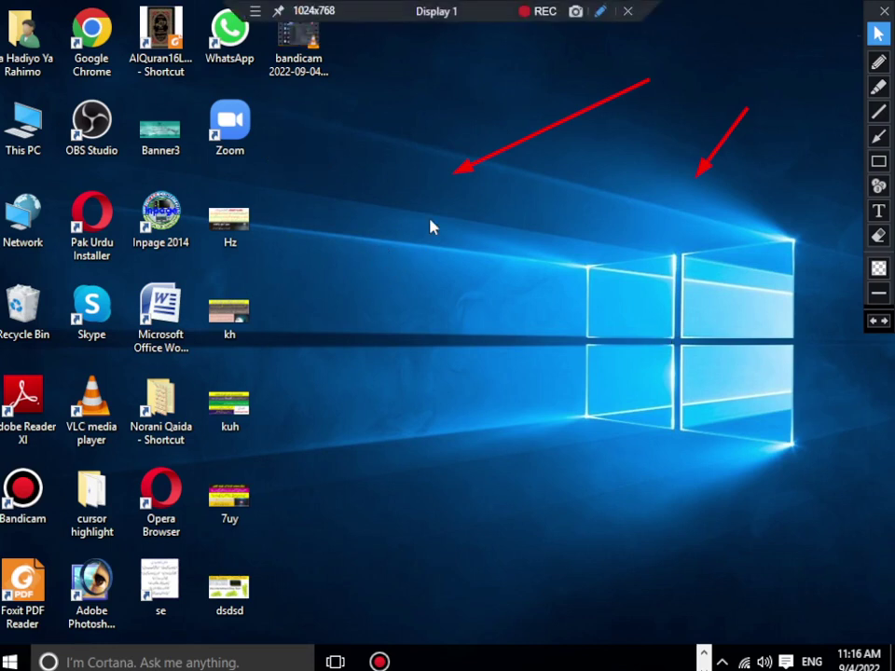
left_click(313, 56)
left_click(358, 182)
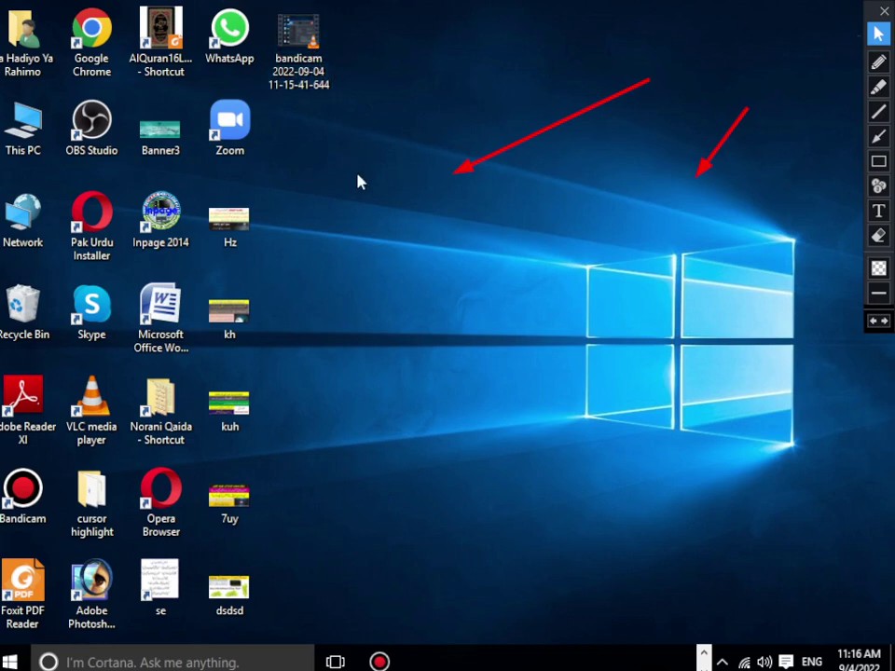
Erase the red arrows and place number markers 1 to 4 on the desktop, with 2 and 3 on the two recorded video files.
left_click(878, 236)
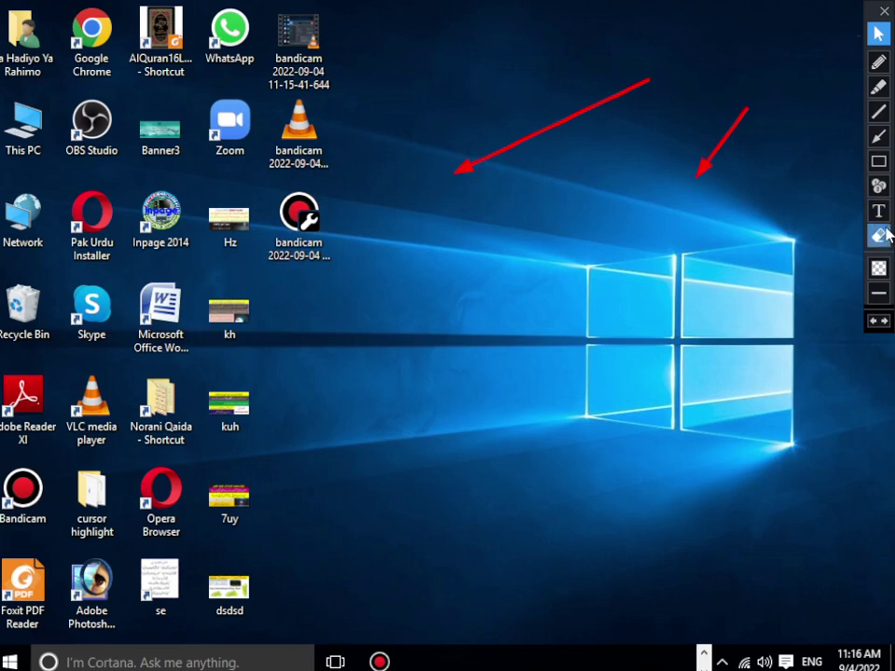
left_click(508, 166)
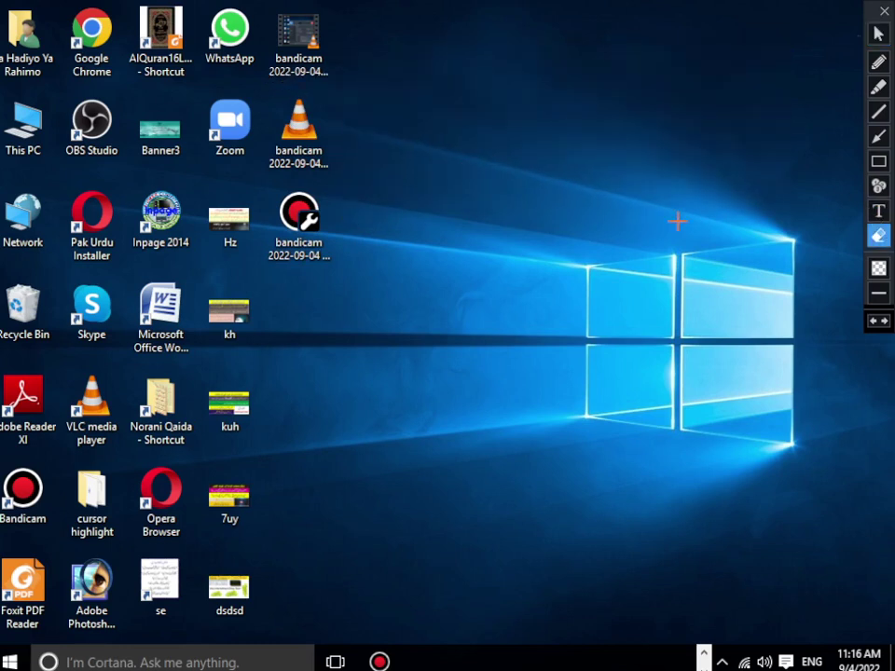
left_click(874, 188)
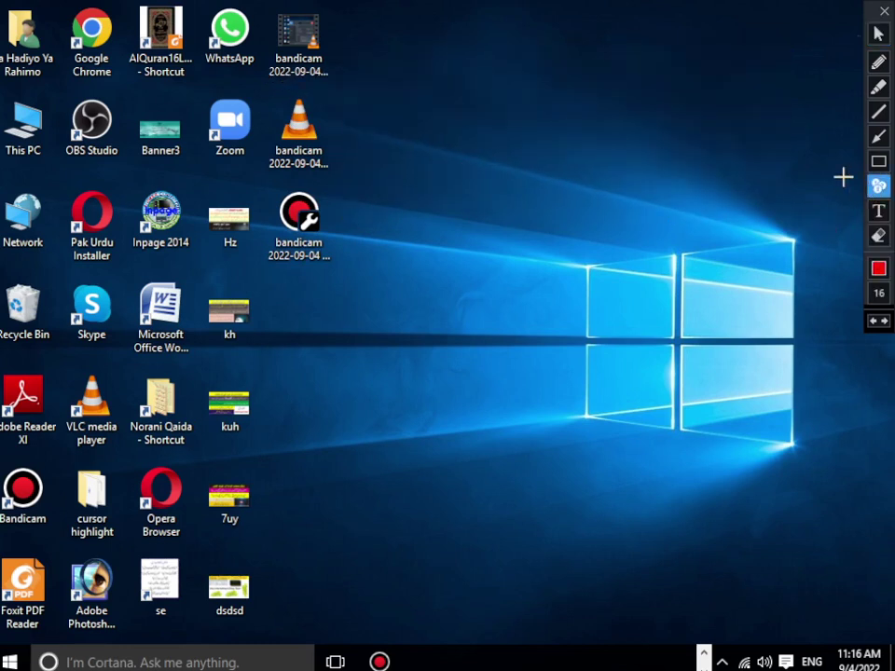
left_click(776, 41)
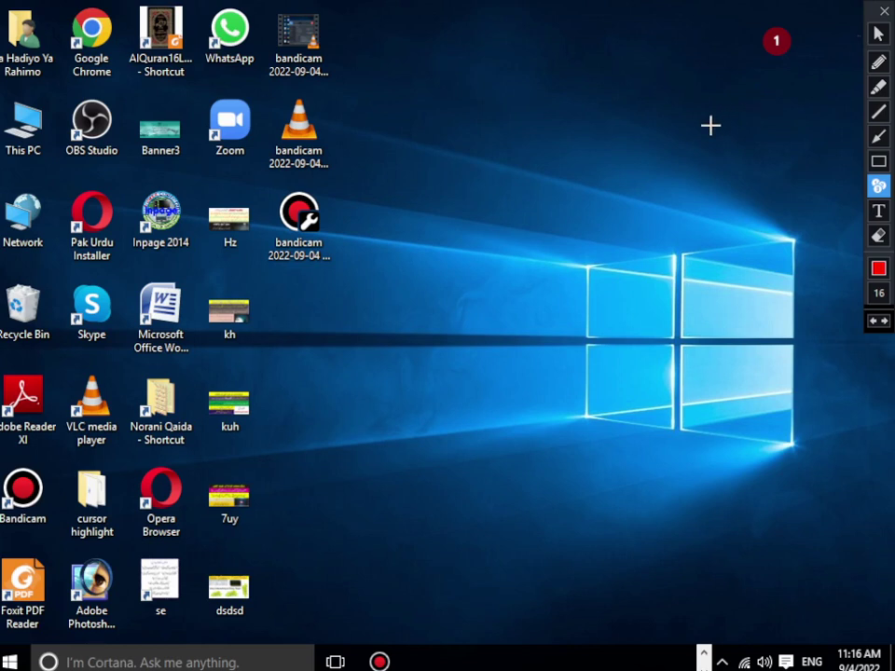
left_click(306, 48)
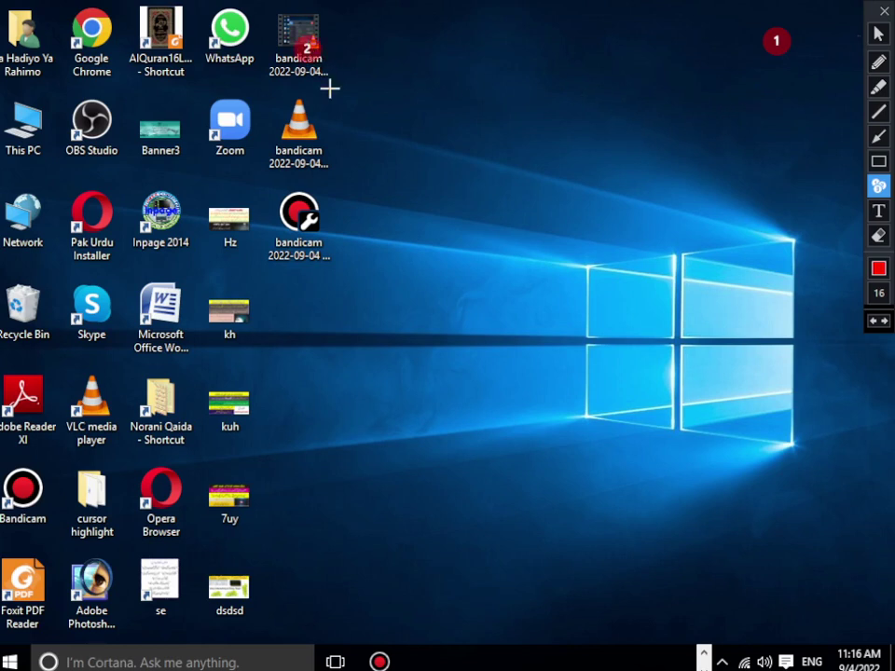
left_click(302, 157)
left_click(646, 231)
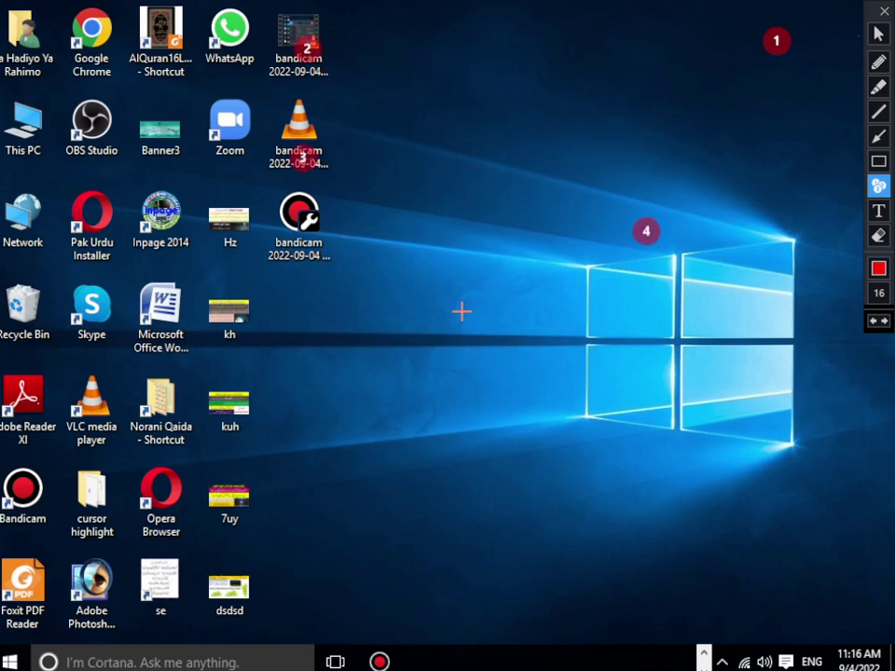
Place number markers 5 to 13 at scattered spots across the desktop.
left_click(460, 310)
left_click(526, 131)
left_click(624, 300)
left_click(815, 409)
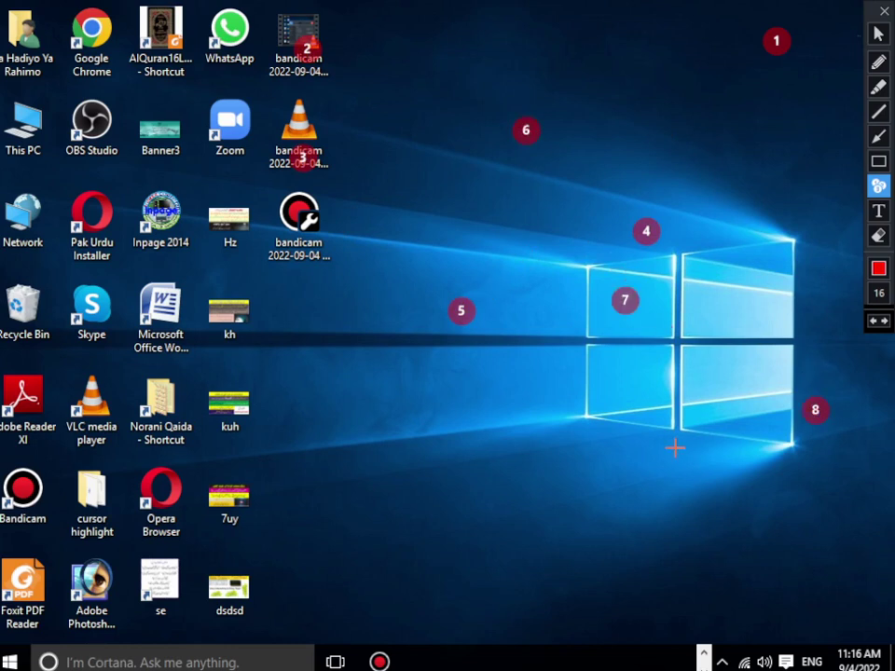
left_click(674, 447)
left_click(444, 456)
left_click(339, 325)
left_click(135, 256)
left_click(260, 432)
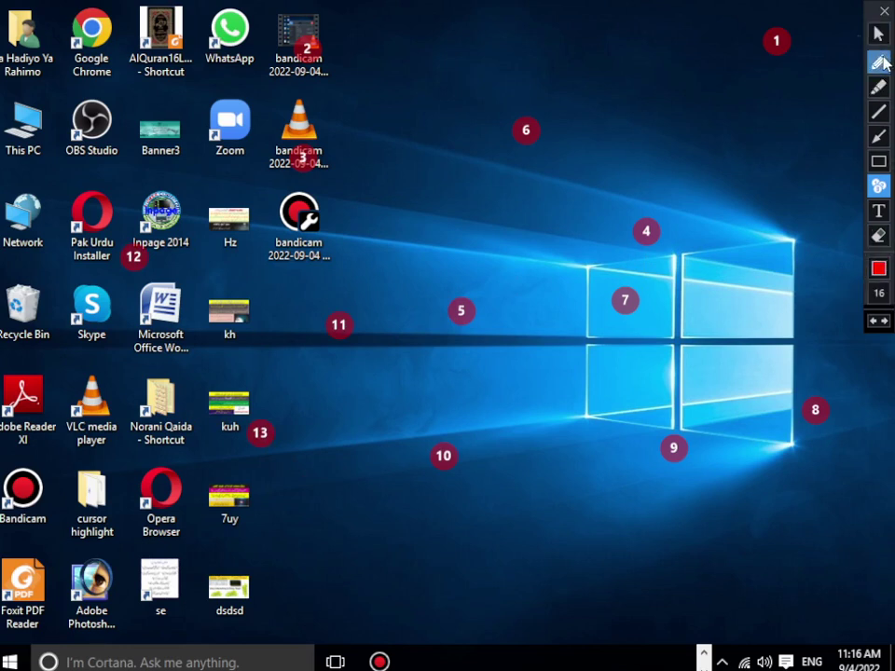
Draw two red freehand pencil strokes and one thick winding yellow highlighter stroke across the desktop.
left_click(881, 61)
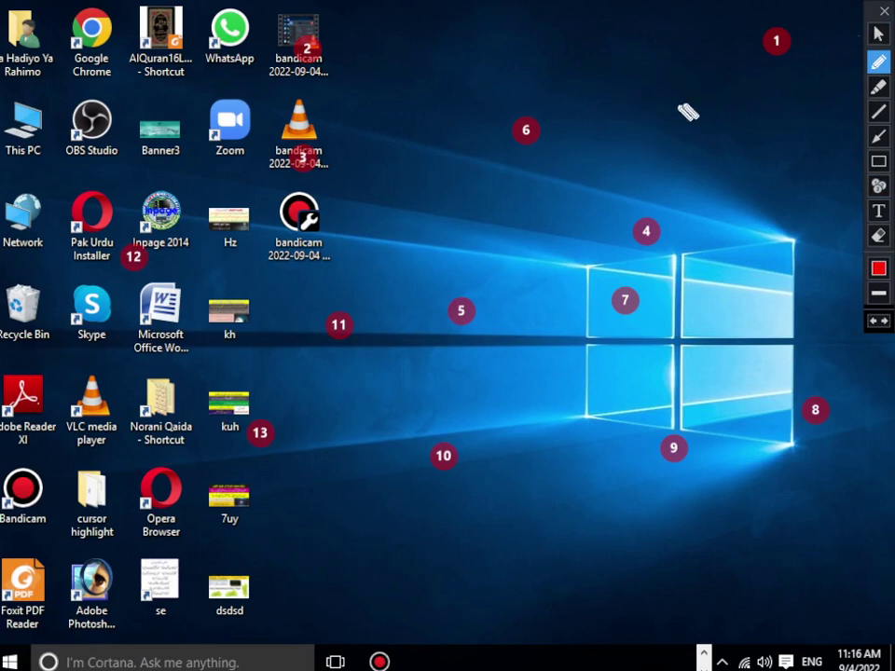
mouse_move(719, 102)
left_mouse_down()
mouse_move(729, 141)
mouse_move(597, 164)
left_mouse_up()
mouse_move(503, 245)
left_mouse_down()
mouse_move(743, 248)
mouse_move(331, 294)
left_mouse_up()
left_click(878, 86)
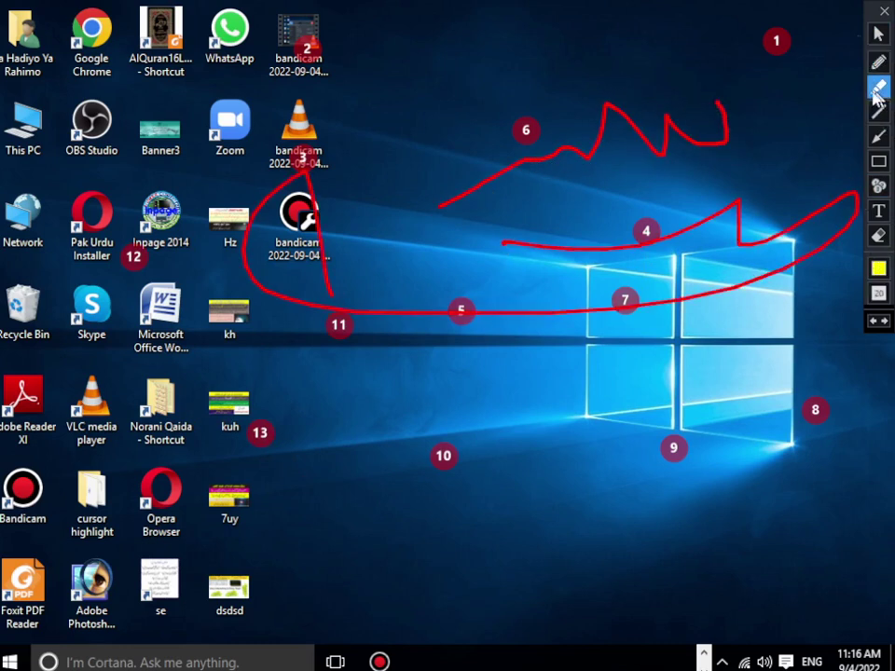
mouse_move(711, 59)
left_mouse_down()
mouse_move(464, 122)
mouse_move(390, 253)
mouse_move(233, 268)
left_mouse_up()
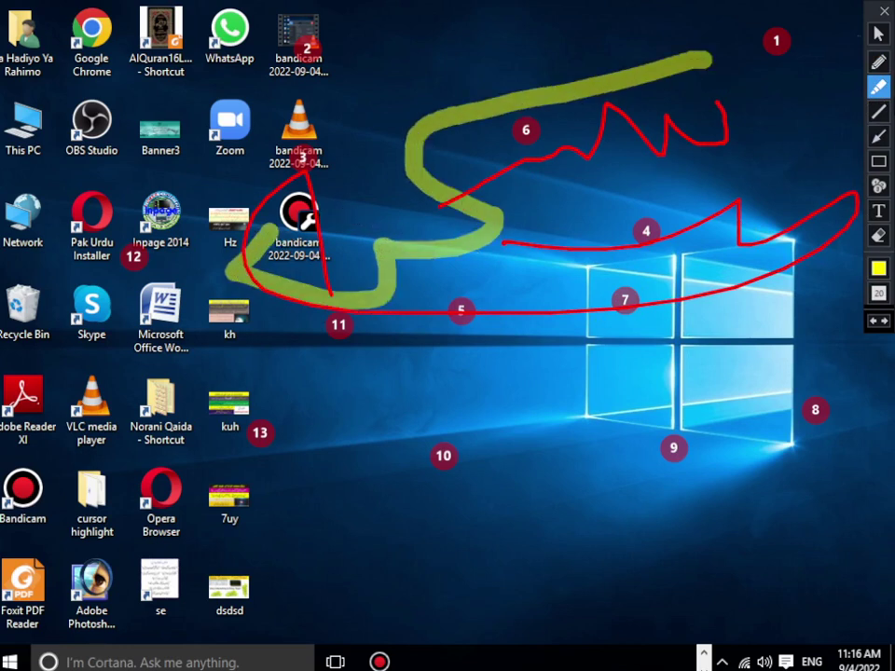
Draw a straight red diagonal line through marker 5 and a red arrow pointing to the Adobe Reader icon.
left_click(878, 110)
mouse_move(750, 128)
left_mouse_down()
mouse_move(775, 197)
mouse_move(503, 385)
mouse_move(299, 422)
left_mouse_up()
left_click(878, 136)
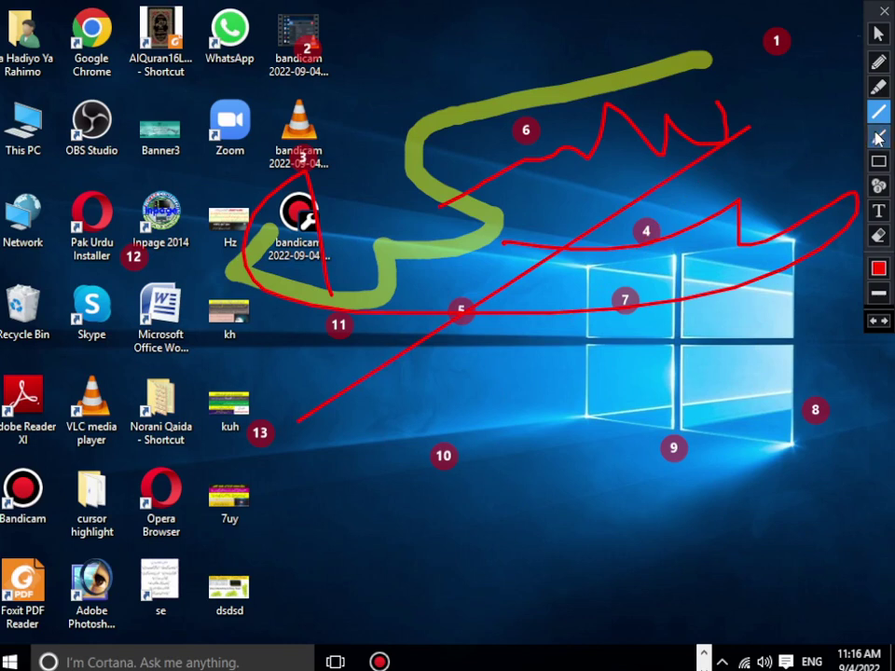
left_click_drag(599, 41, 39, 405)
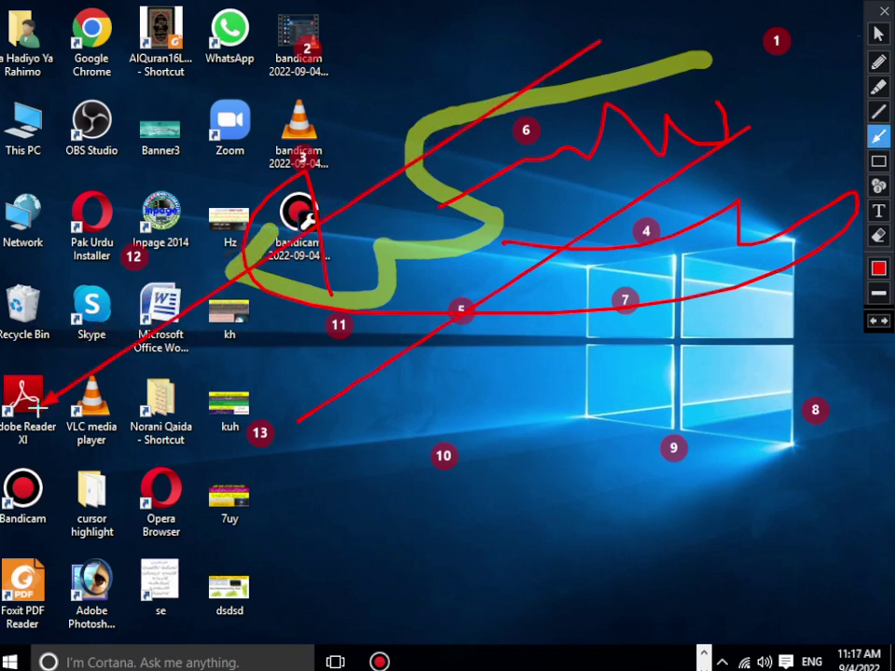
Draw a large red rectangle around most of the annotations and a small one around the Hz icon.
left_click(878, 160)
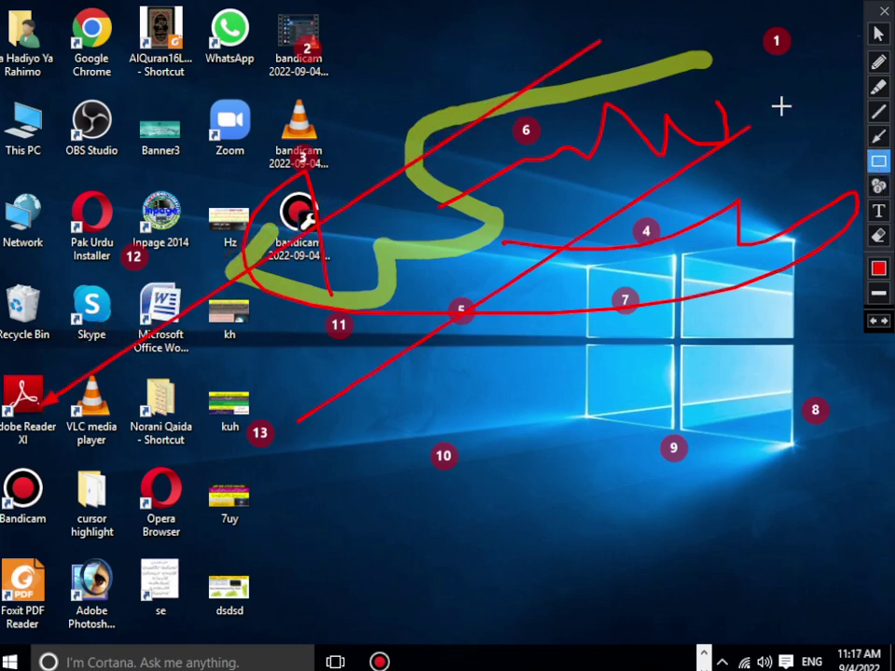
mouse_move(807, 104)
left_mouse_down()
mouse_move(146, 375)
mouse_move(123, 488)
left_mouse_up()
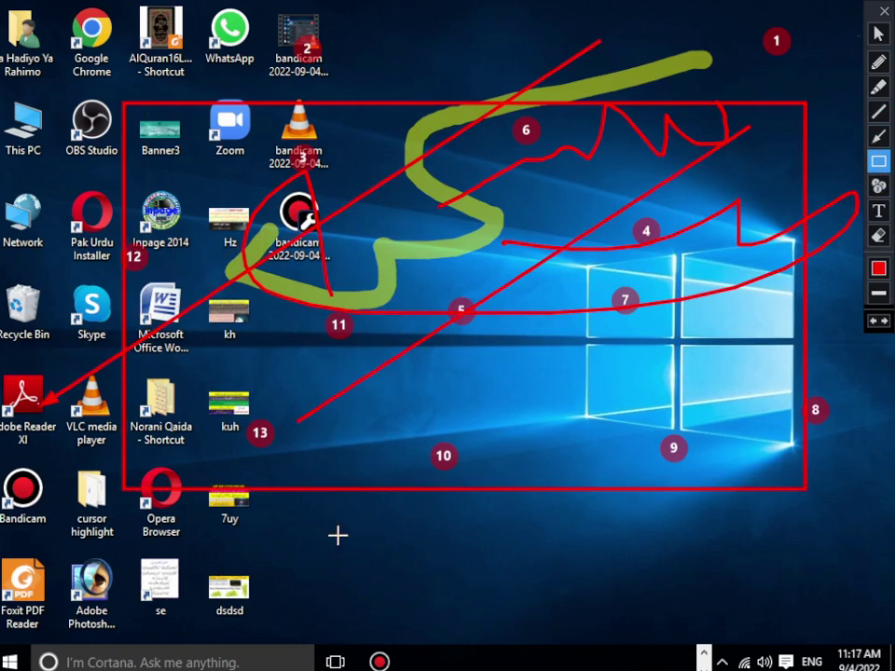
left_click_drag(264, 183, 173, 261)
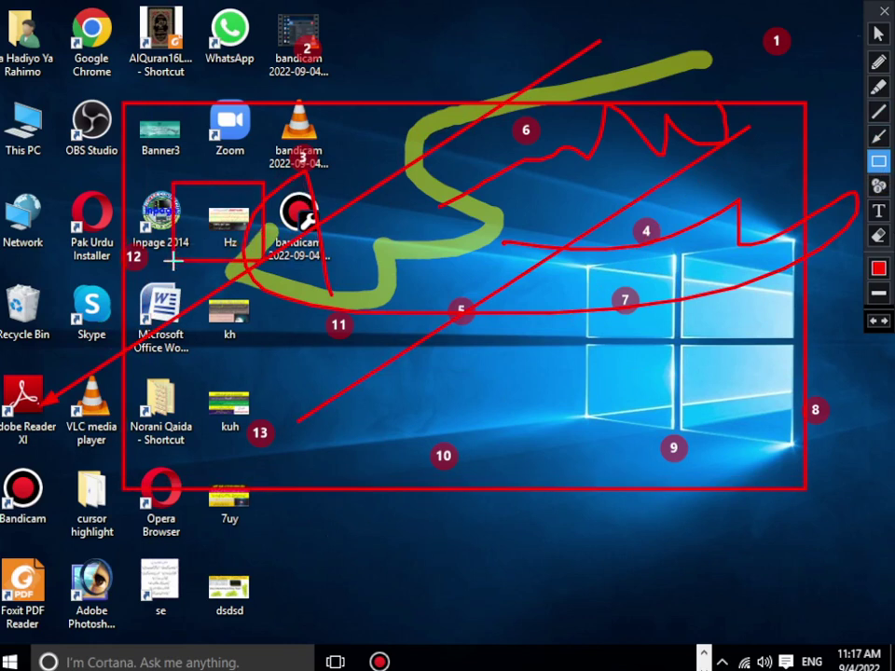
Erase all the drawings and number markers from the desktop and return to the selection pointer.
left_click(877, 236)
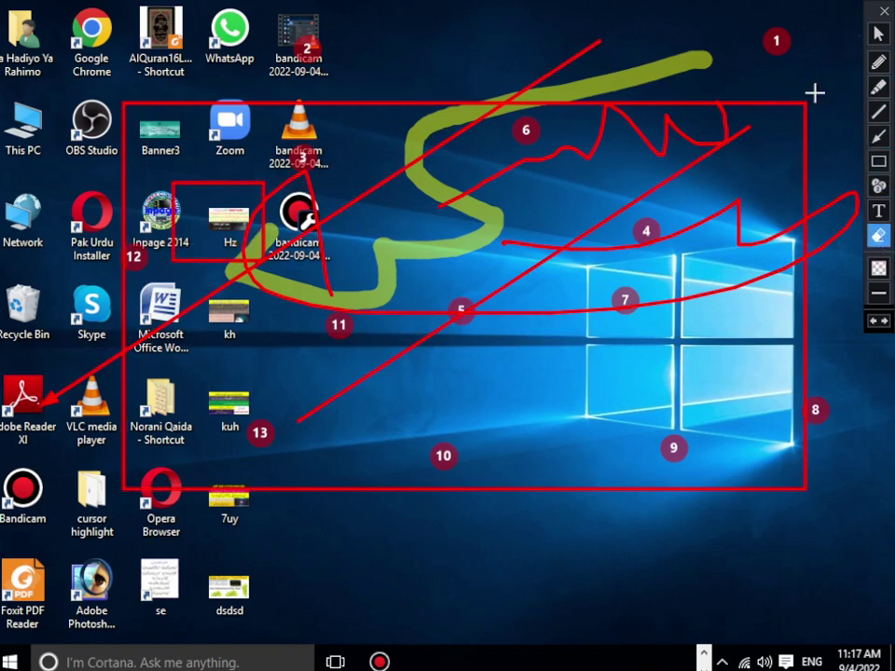
left_click(308, 529)
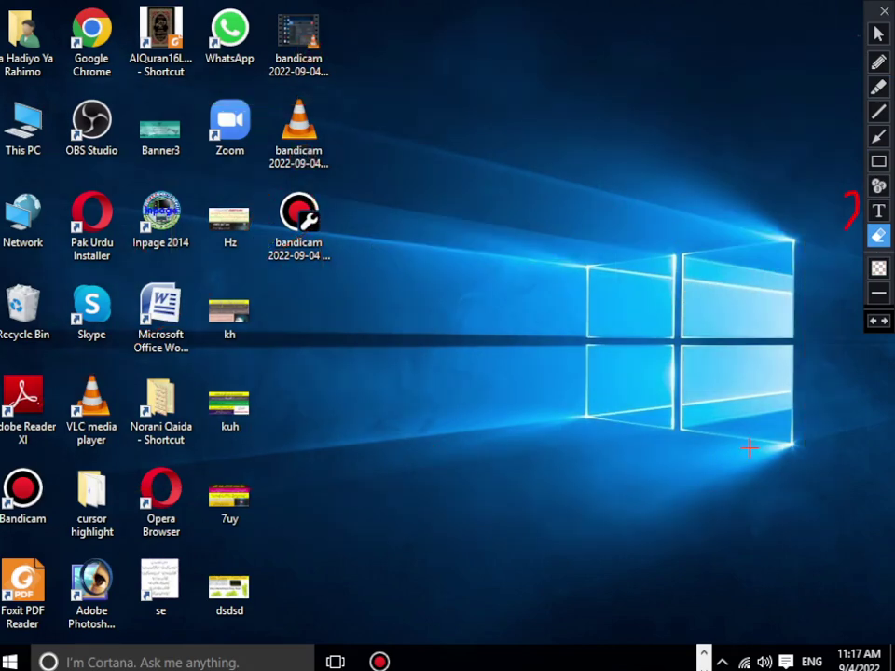
left_click(849, 223)
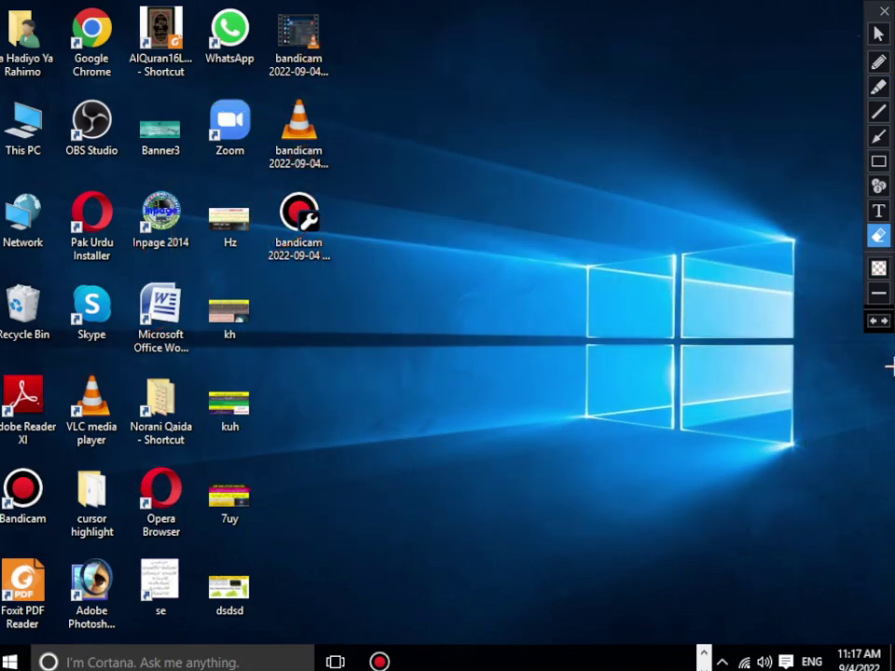
left_click(879, 212)
left_click(879, 235)
left_click(878, 34)
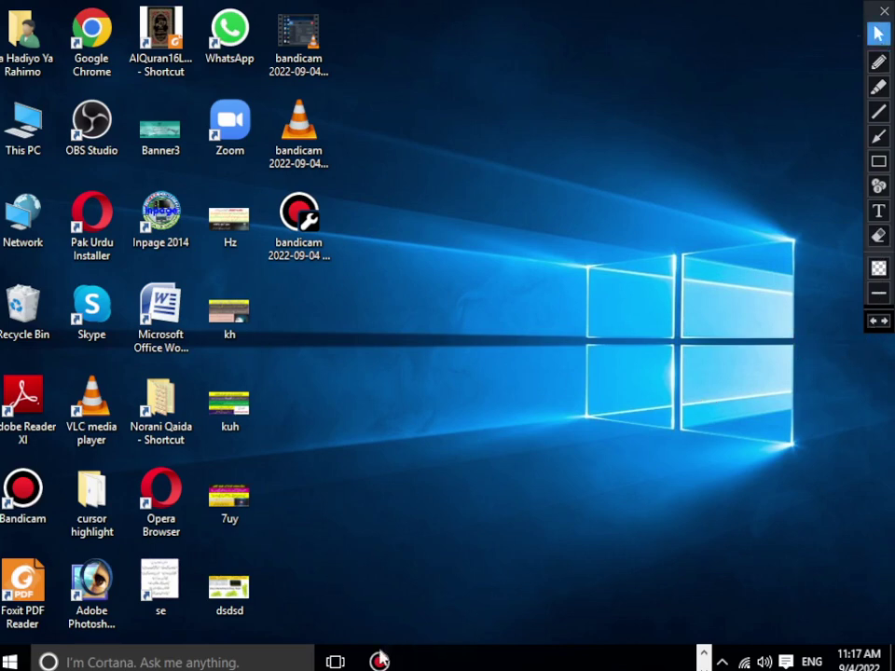
Stop the running recording and select the newly saved video file on the desktop to see its full name.
left_click(379, 659)
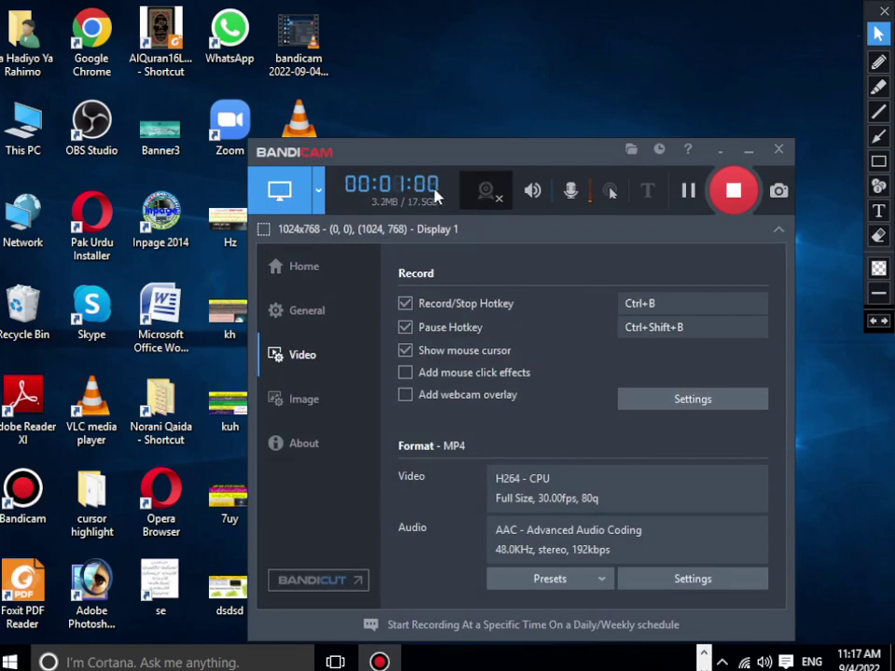
key("ctrl+b")
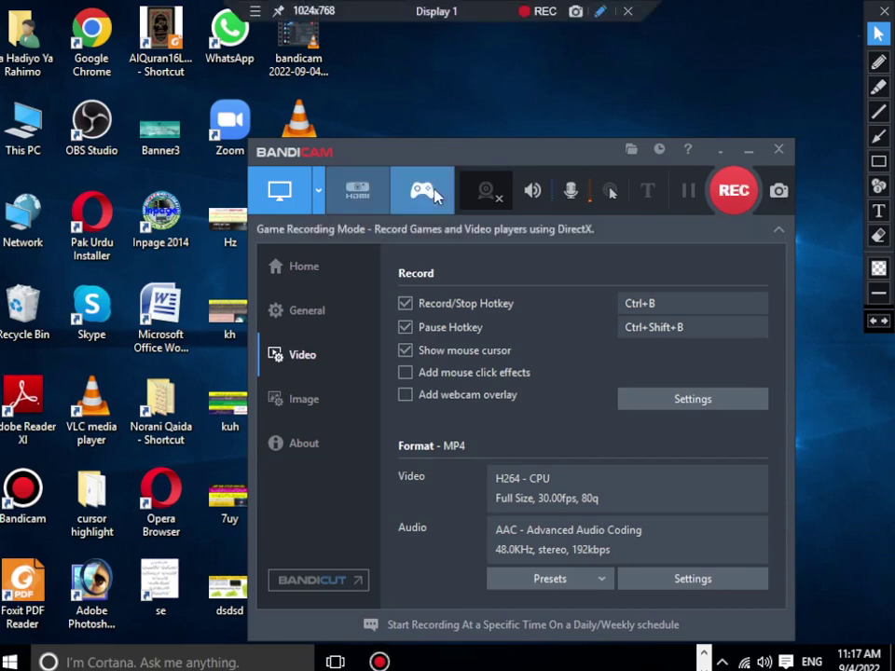
left_click(747, 150)
left_click(282, 145)
left_click(301, 61)
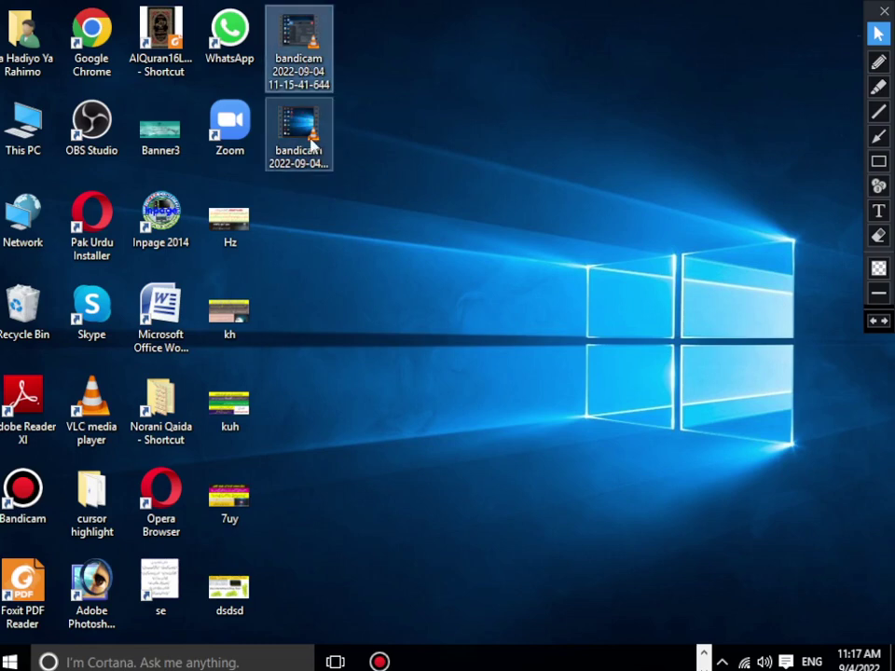
left_click(311, 139)
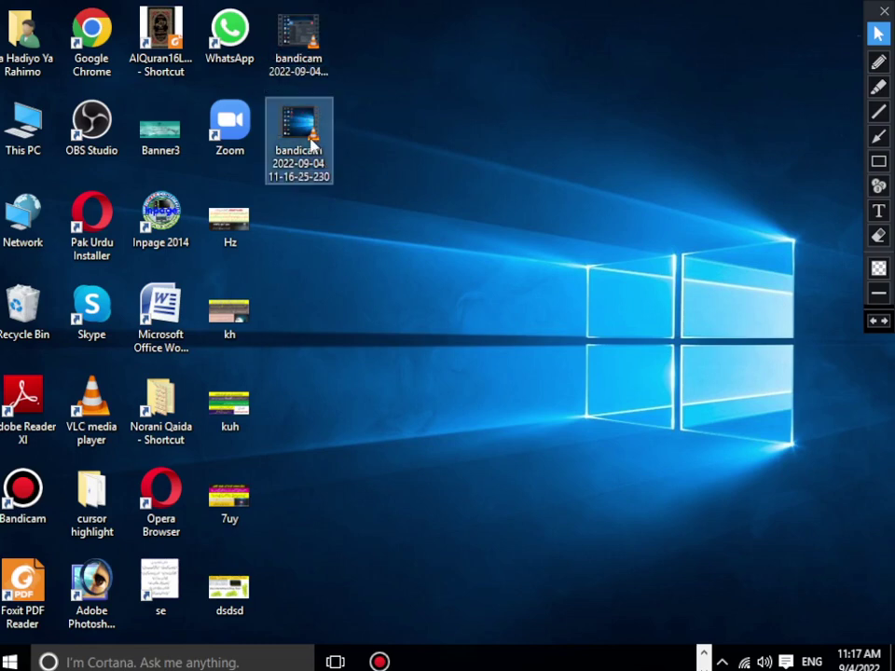
Switch to the CorelDRAW grapes thumbnail document and display the Bandicam window over it.
left_click(396, 660)
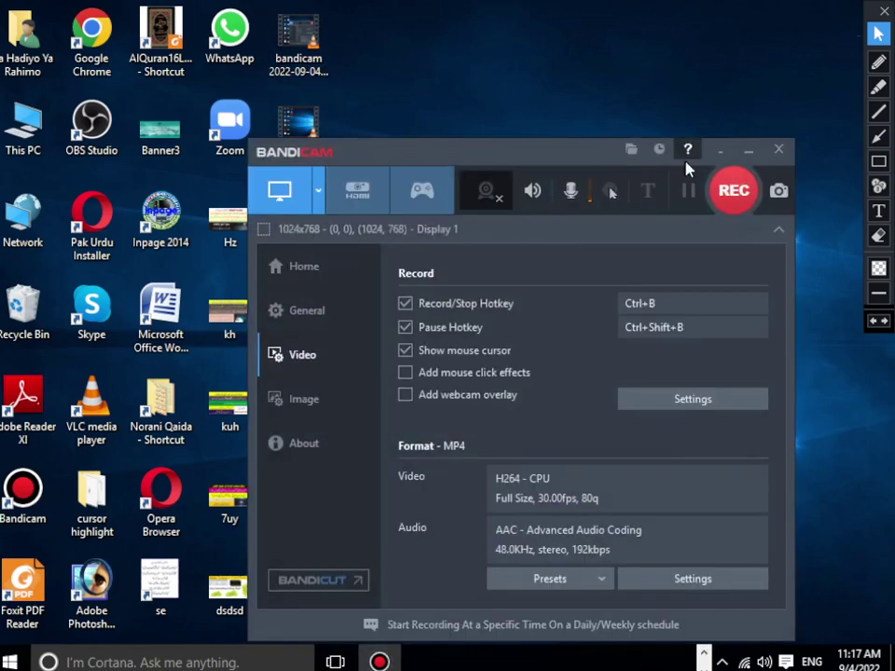
left_click(747, 152)
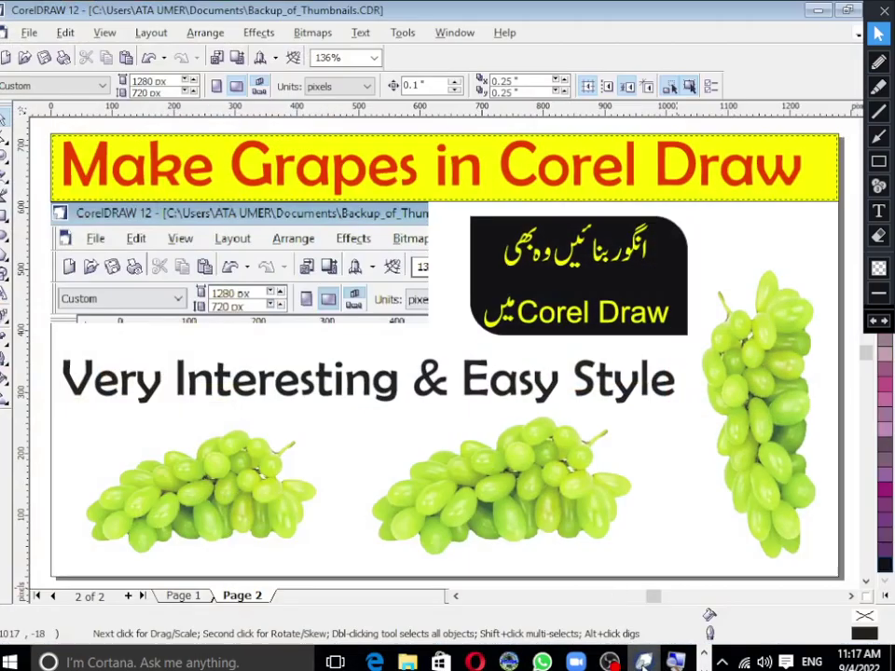
left_click(647, 662)
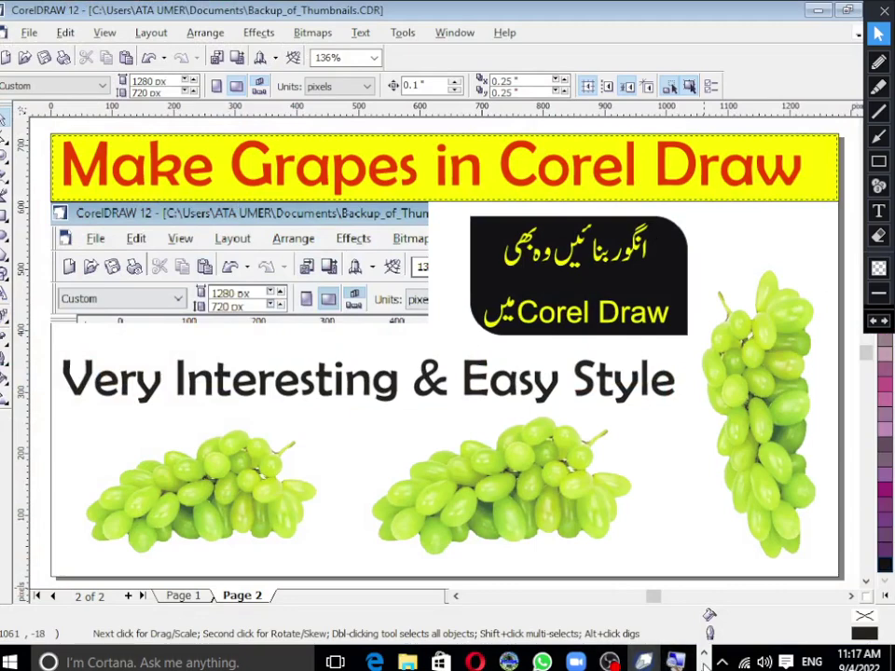
left_click(678, 660)
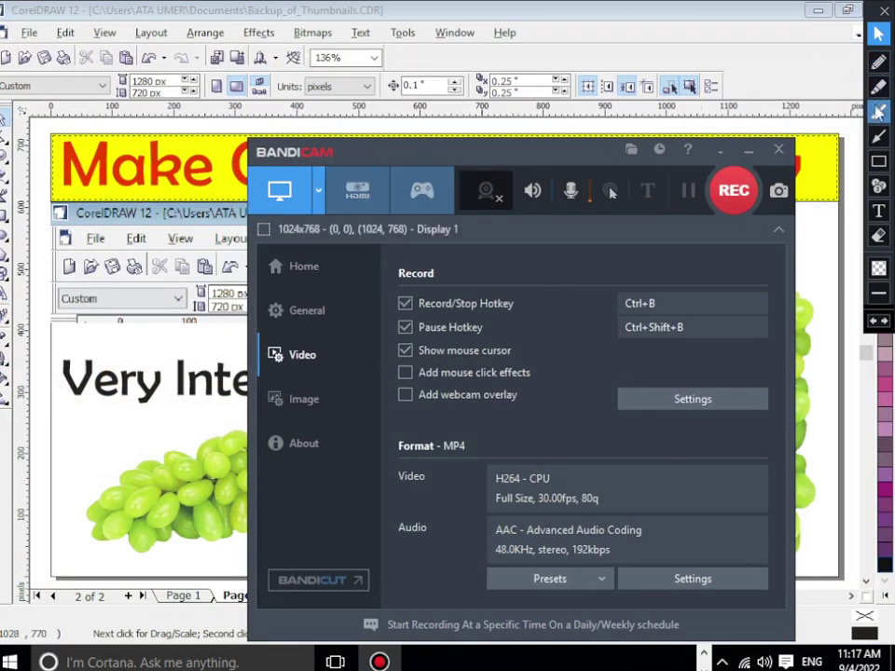
Draw a red arrow pointing to the dropdown beside the screen recording mode, and return to the selection pointer.
left_click(878, 136)
mouse_move(704, 33)
left_mouse_down()
mouse_move(410, 175)
mouse_move(323, 190)
left_mouse_up()
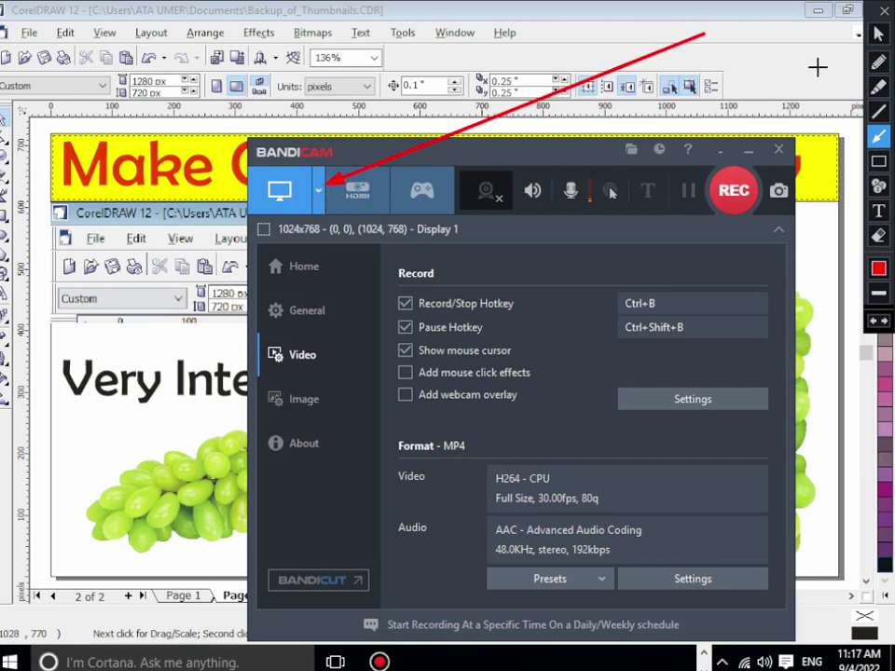
key("space")
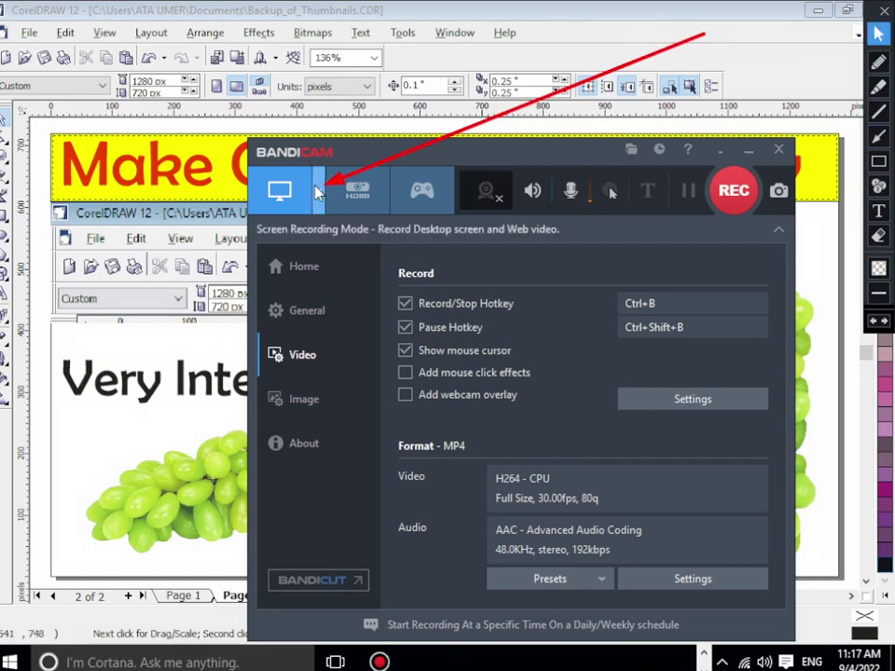
Choose Select a recording area and define a 936x532 region around the CorelDRAW page.
left_click(318, 191)
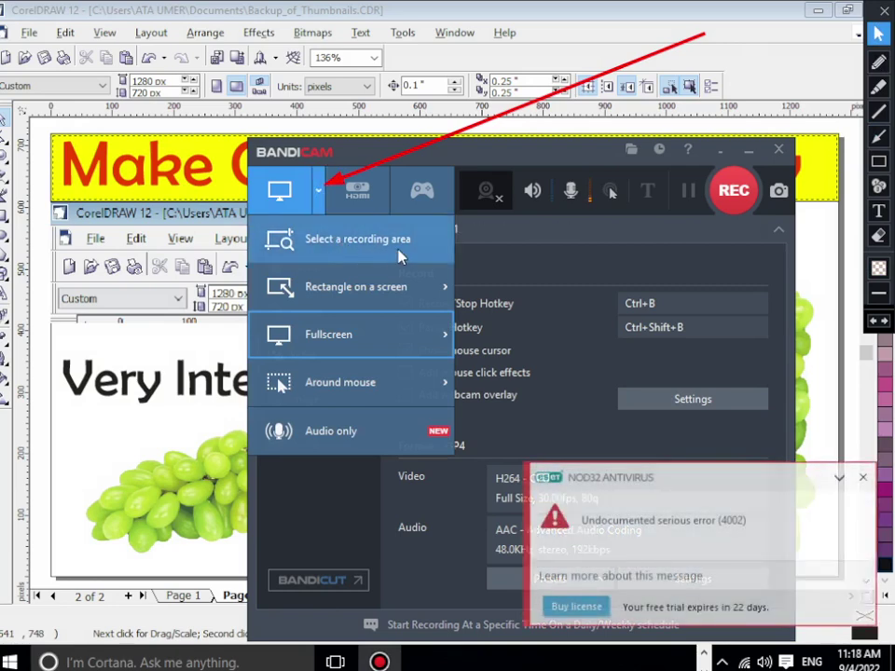
left_click(294, 244)
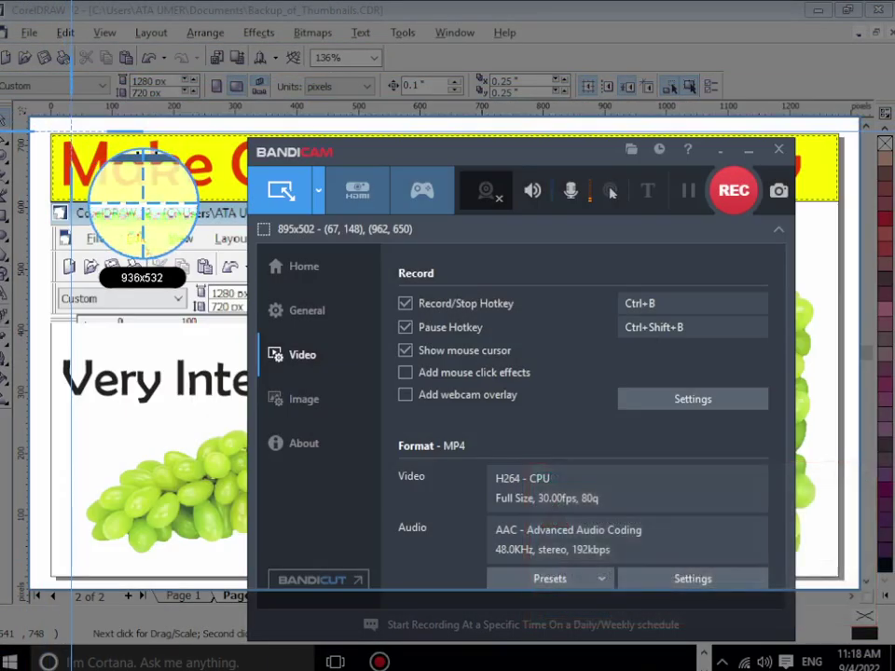
left_click(147, 192)
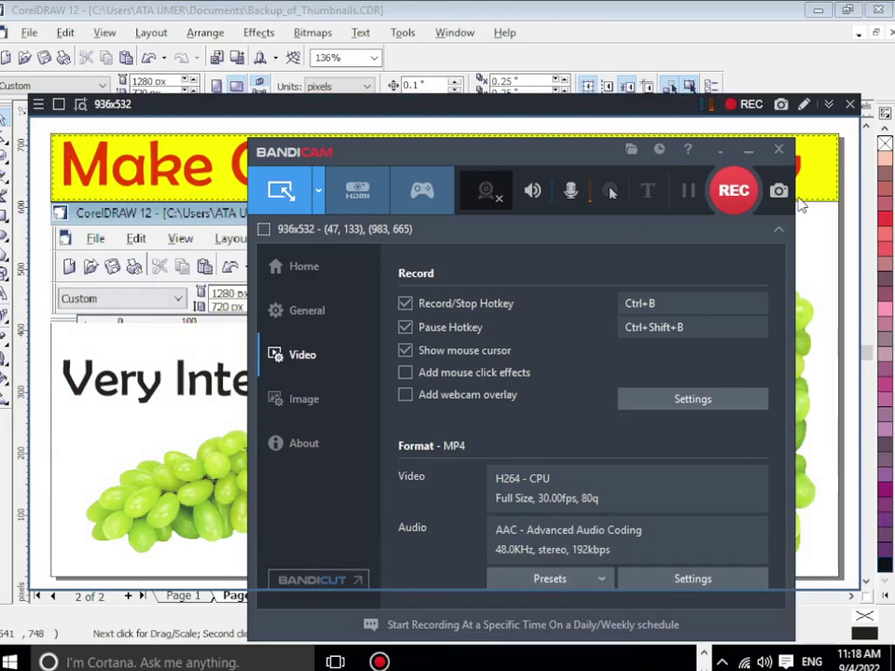
Minimize the recorder window and fit the recording frame to the CorelDRAW page at 894x500.
left_click(748, 151)
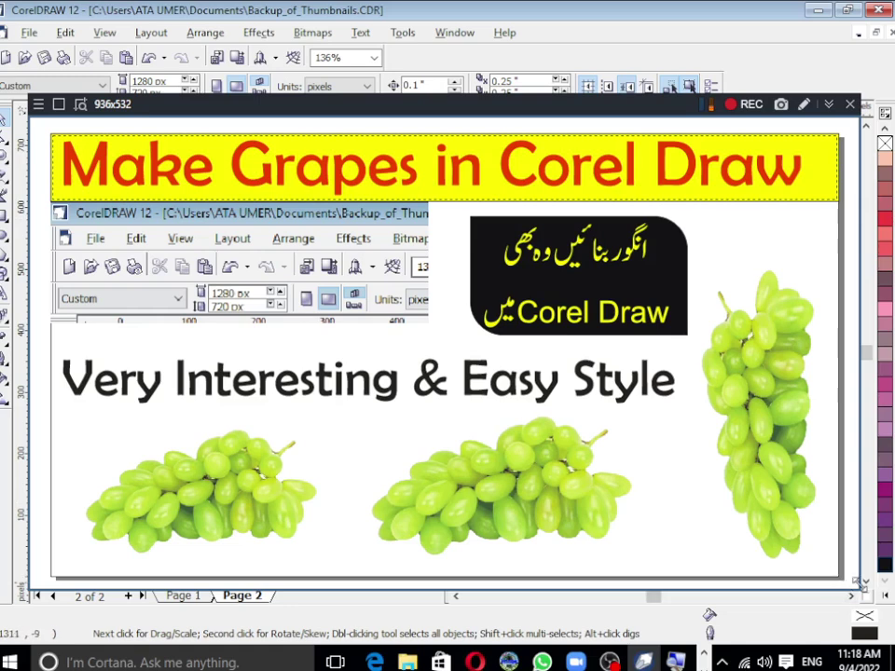
left_click_drag(856, 583, 839, 570)
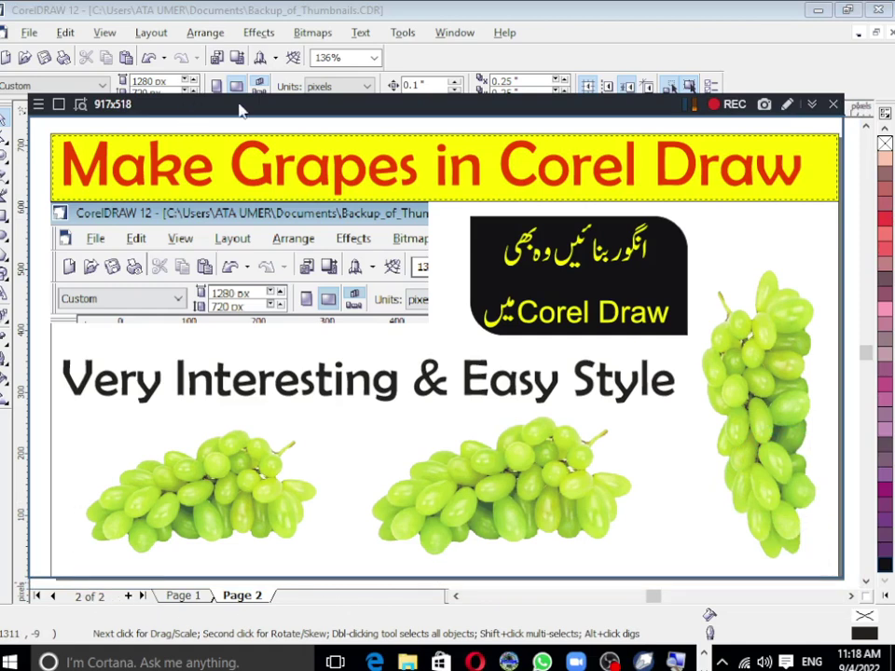
left_click_drag(238, 110, 240, 125)
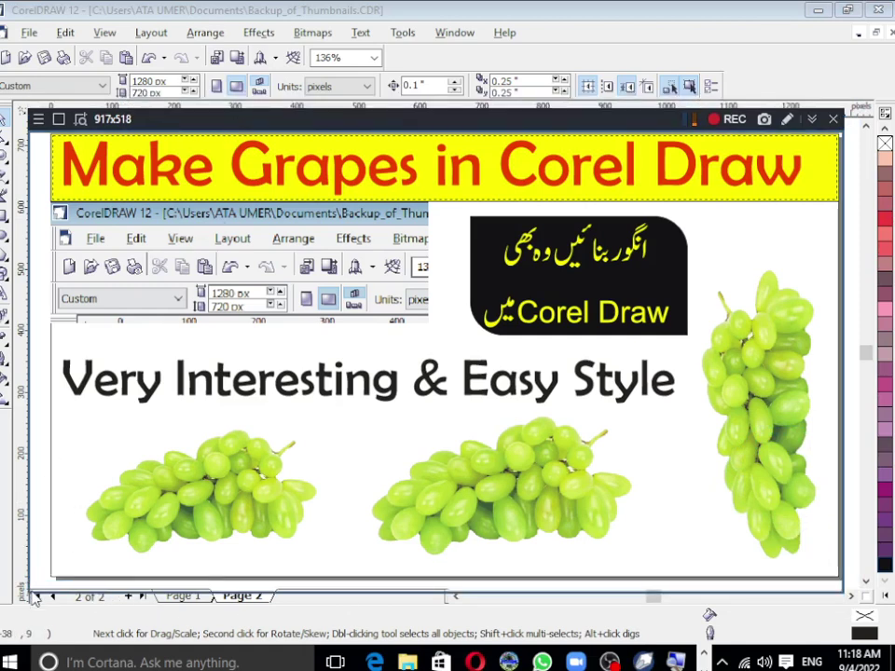
left_click_drag(34, 598, 56, 581)
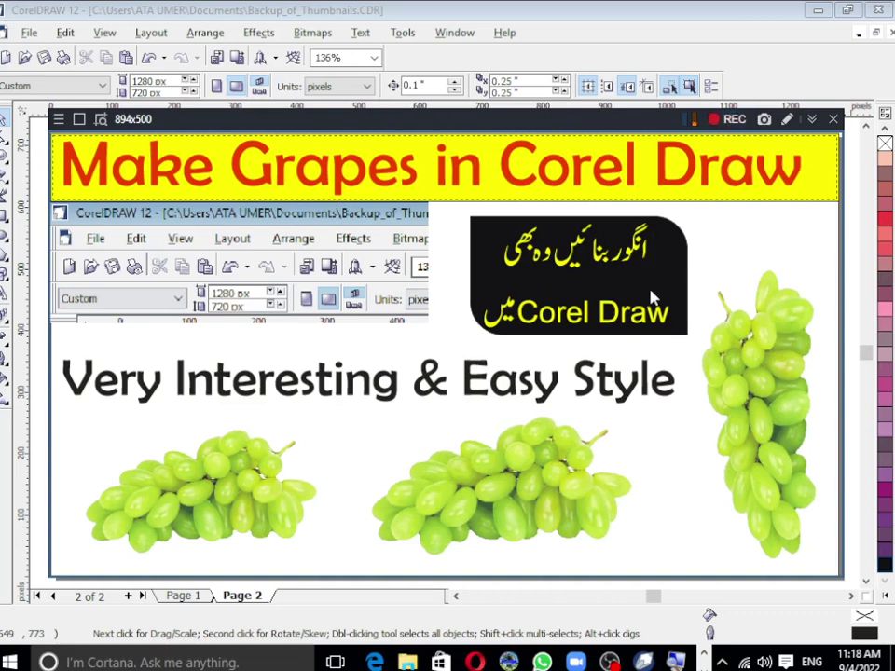
Record a short clip of the framed area, and return to the desktop with the recording frame closed.
key("F12")
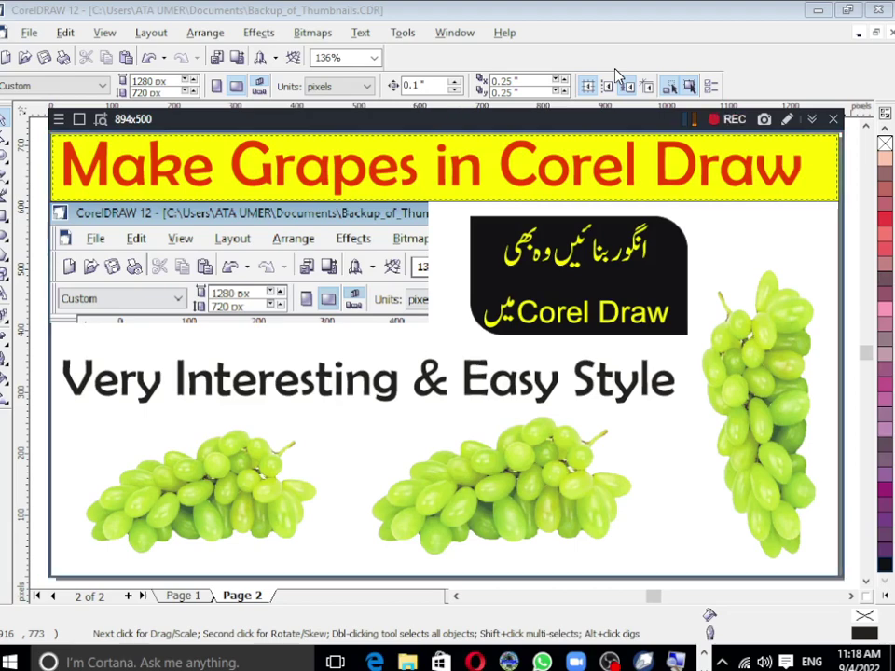
key("F12")
left_click(810, 120)
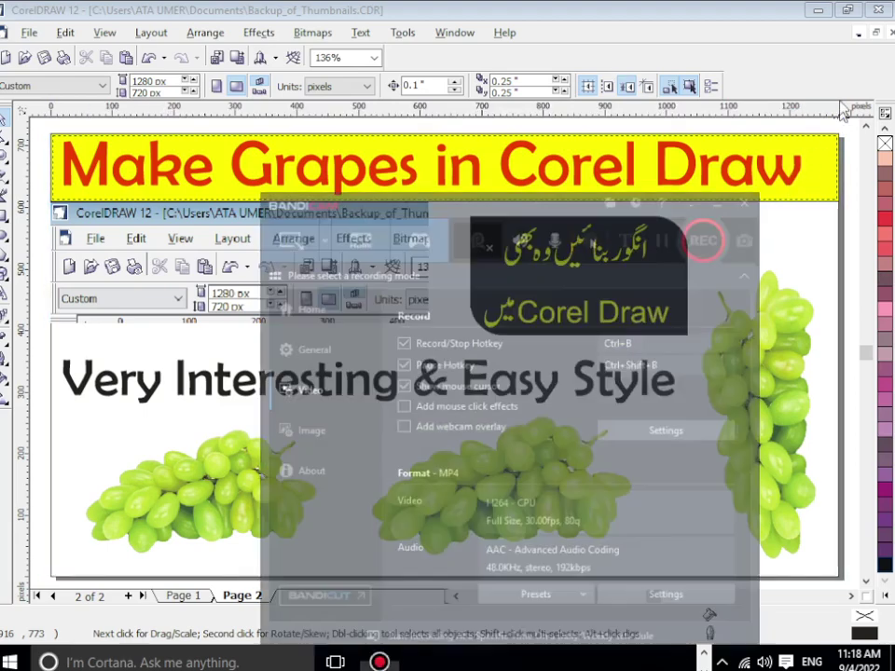
left_click(748, 150)
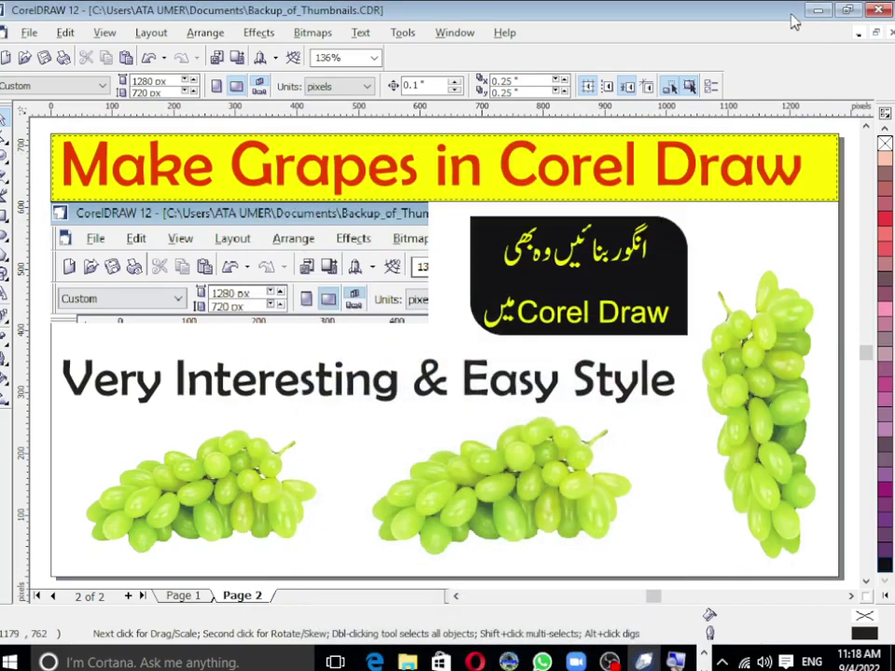
left_click(815, 11)
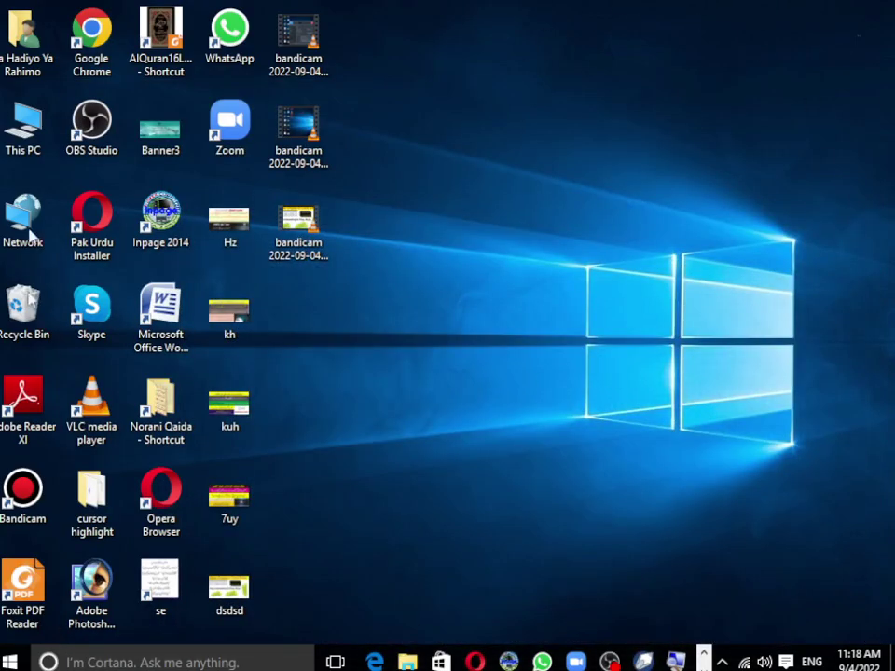
left_click(315, 239)
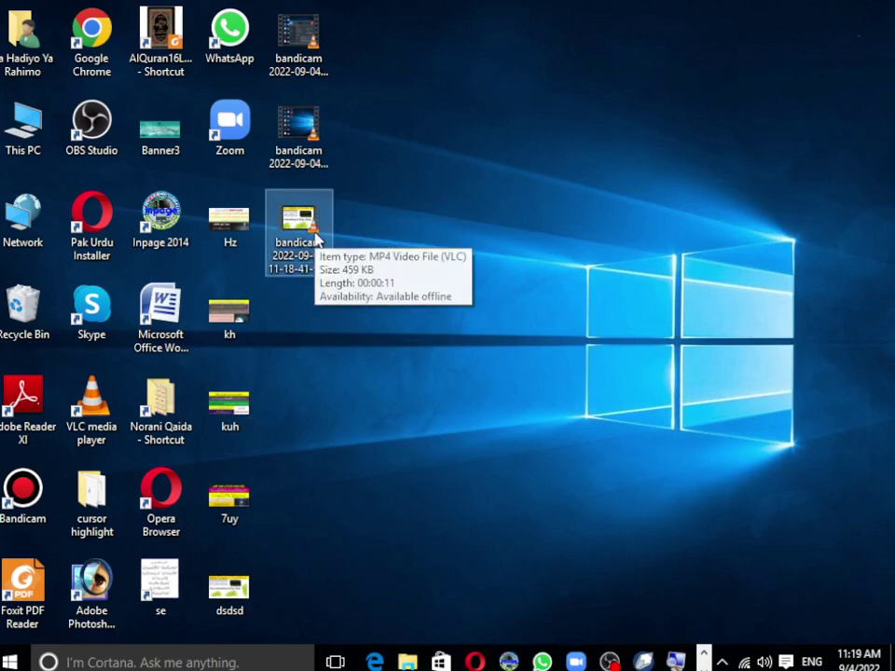
double_click(315, 239)
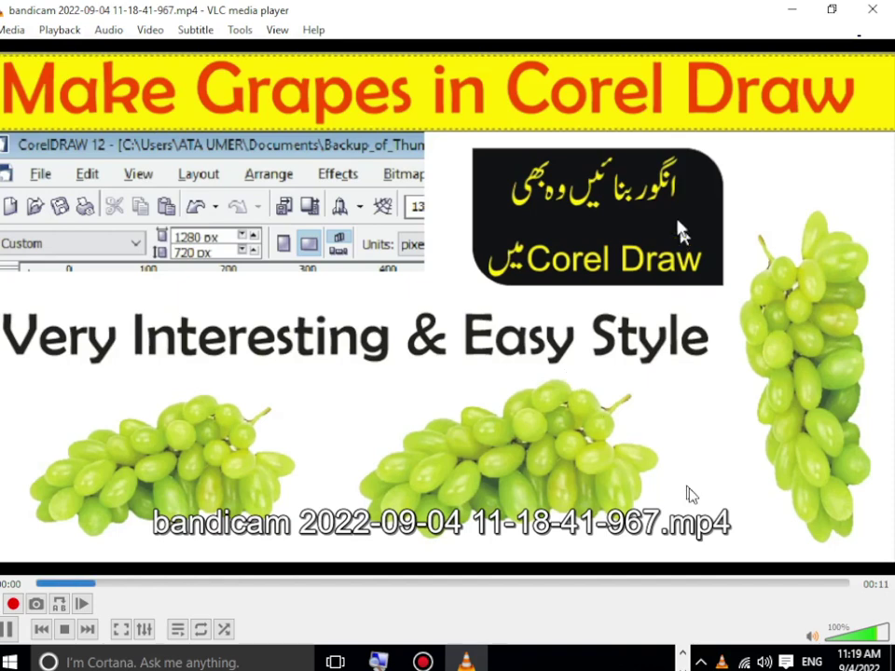
left_click(814, 639)
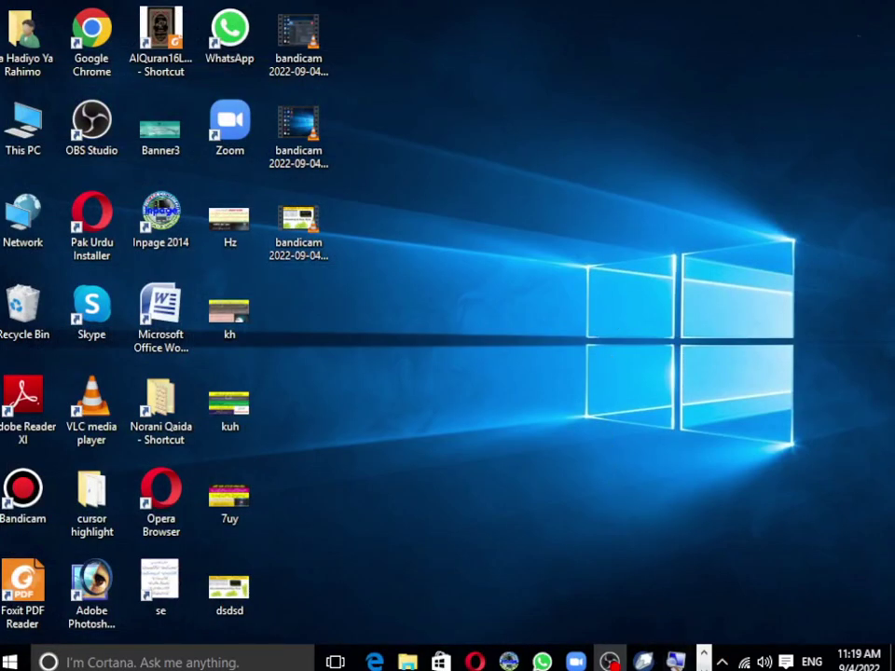
Switch to Bandicam, review the image capture settings and the video recording settings, and minimize the recorder window.
left_click(380, 661)
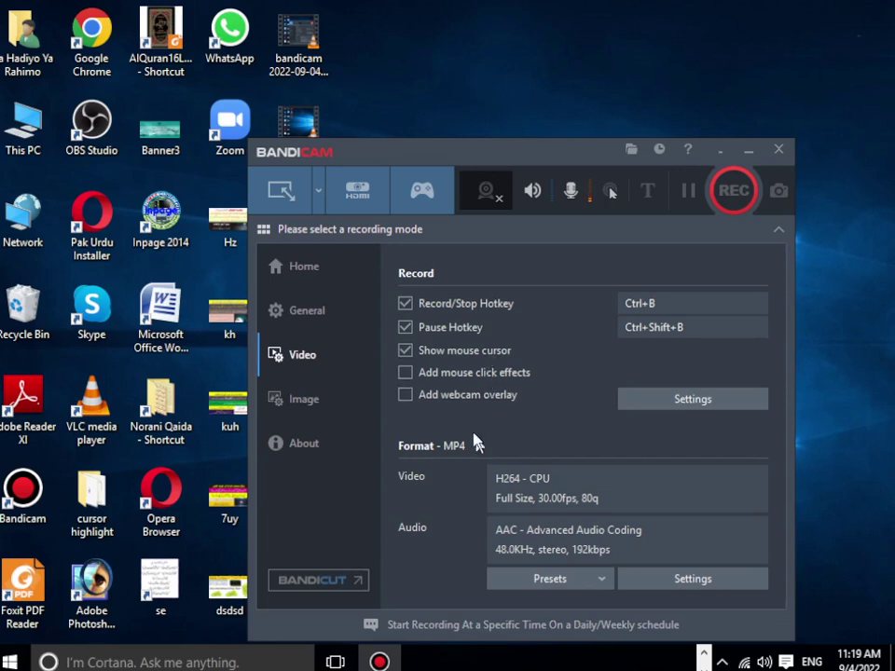
left_click(313, 417)
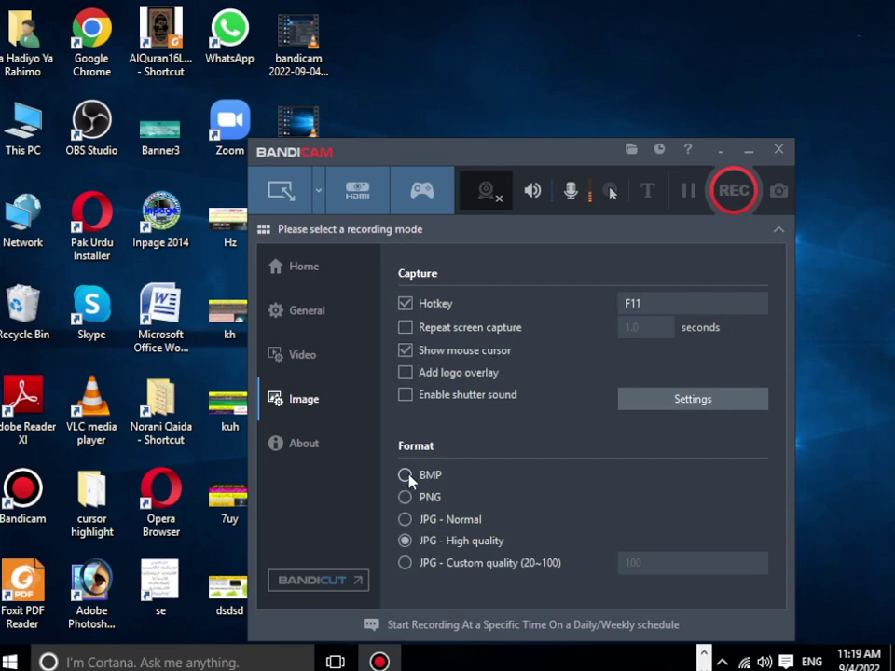
left_click(322, 353)
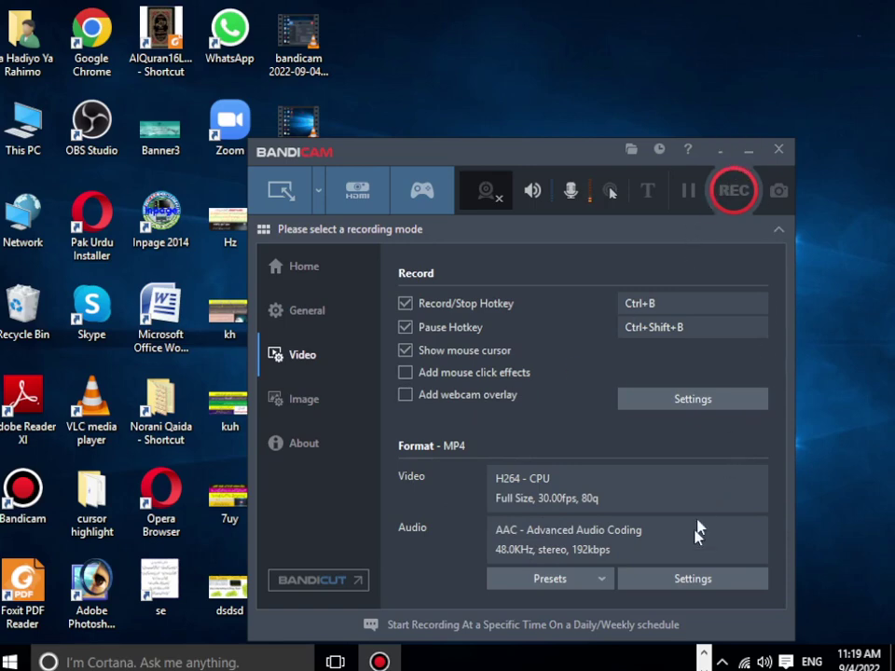
left_click(748, 150)
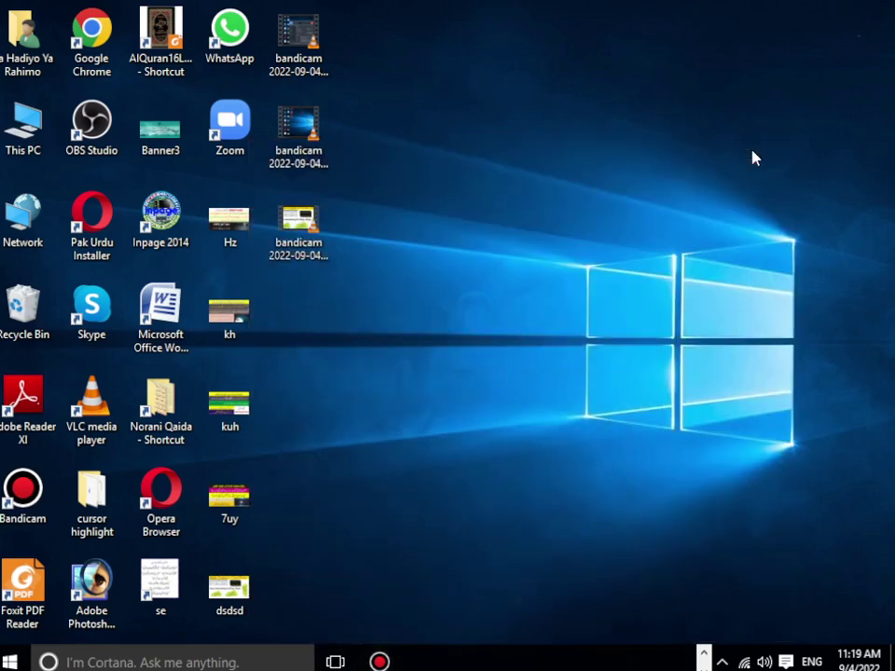
Restore the Bandicam window, view the list of recorded videos on its home page, and minimize the window again.
left_click(380, 661)
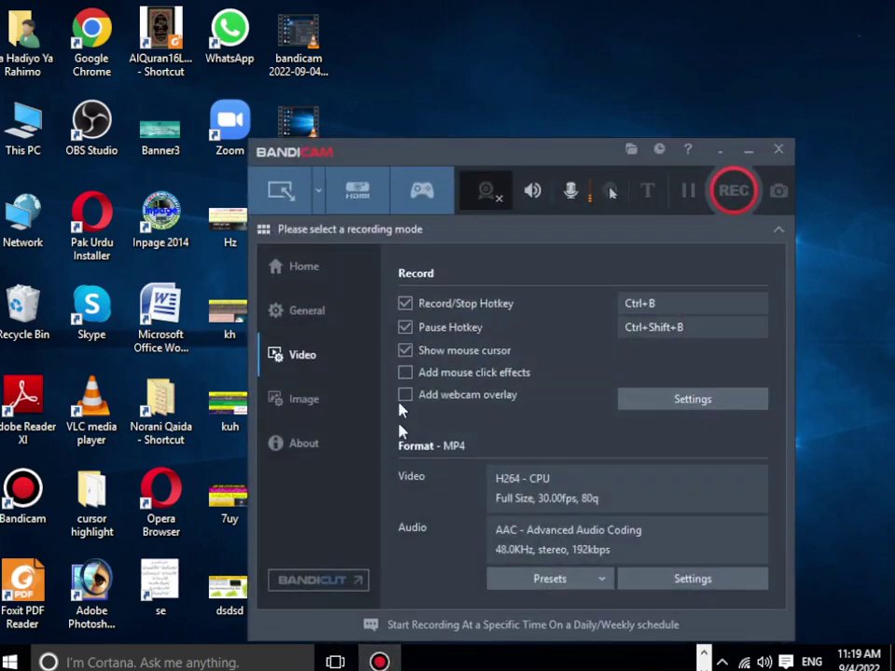
left_click(293, 269)
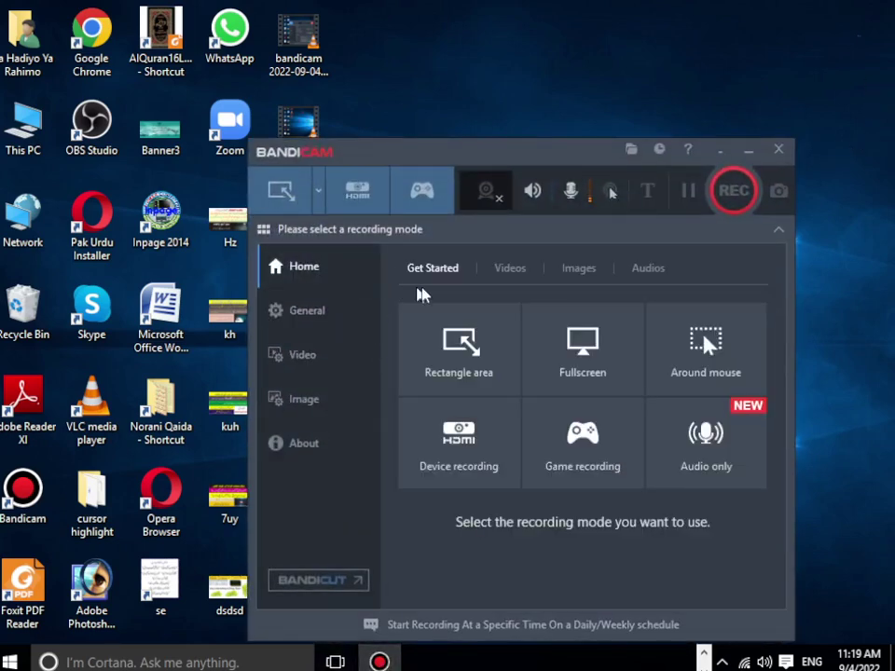
left_click(508, 268)
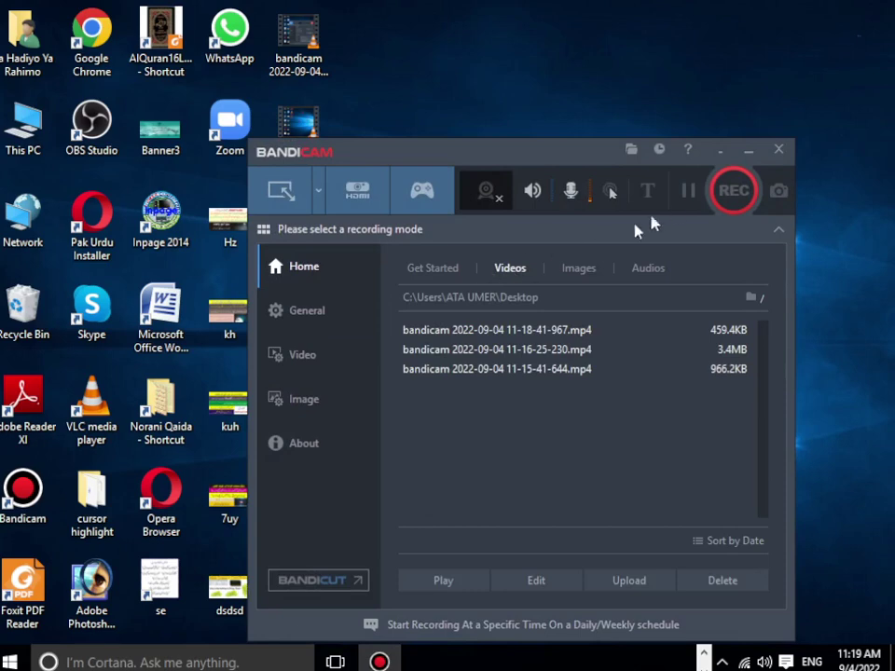
left_click(749, 150)
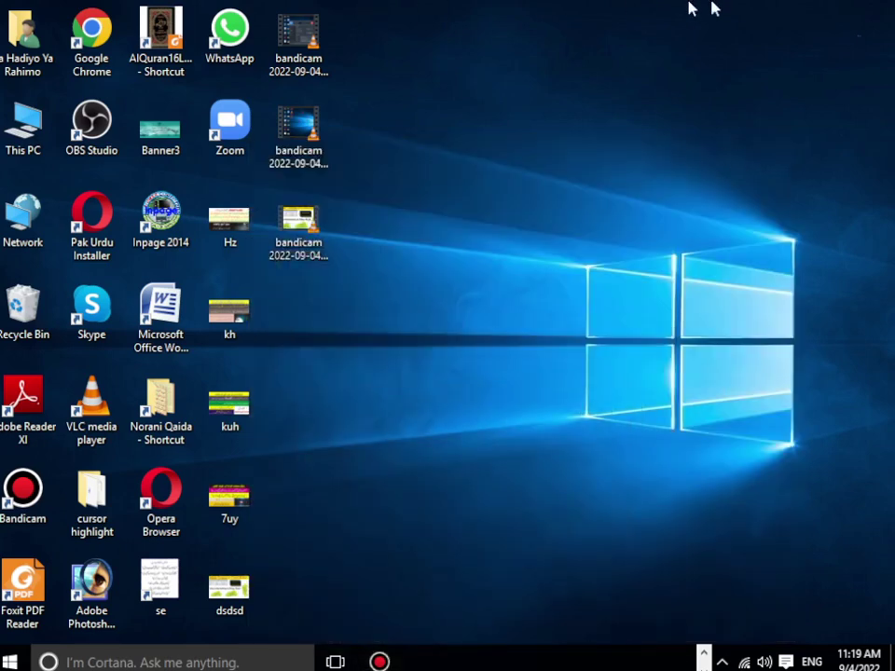